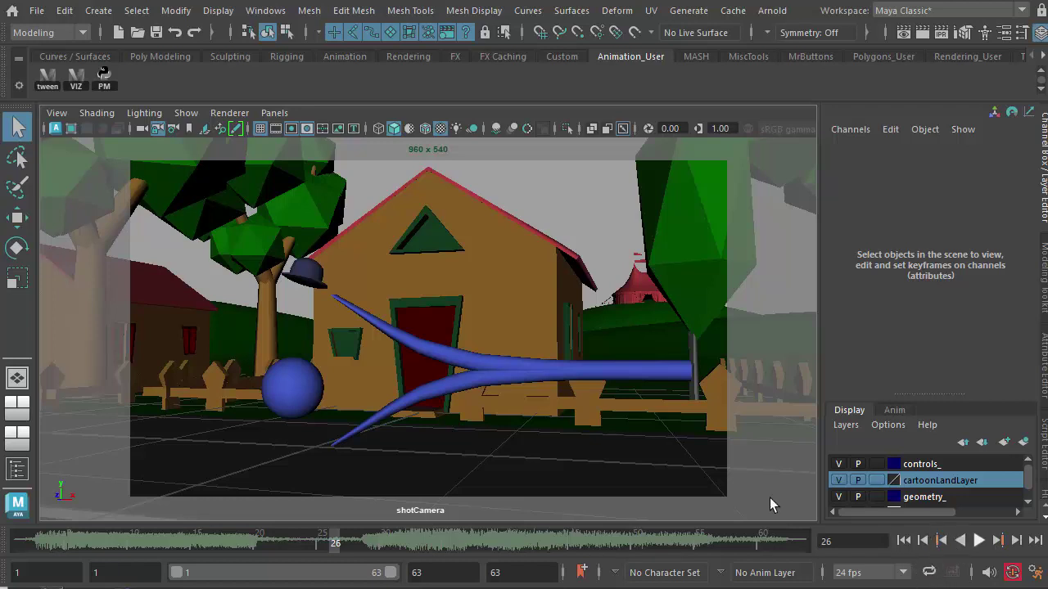
Play the shot animation through the shot camera from frame 1 to review the character's exit.
drag(285, 524, 20, 530)
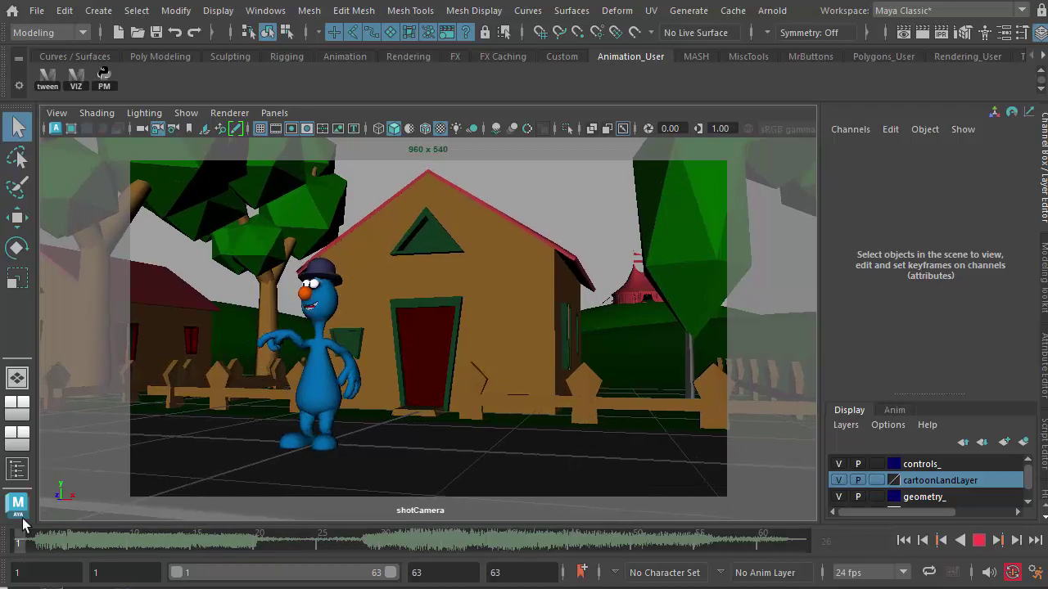
click(978, 540)
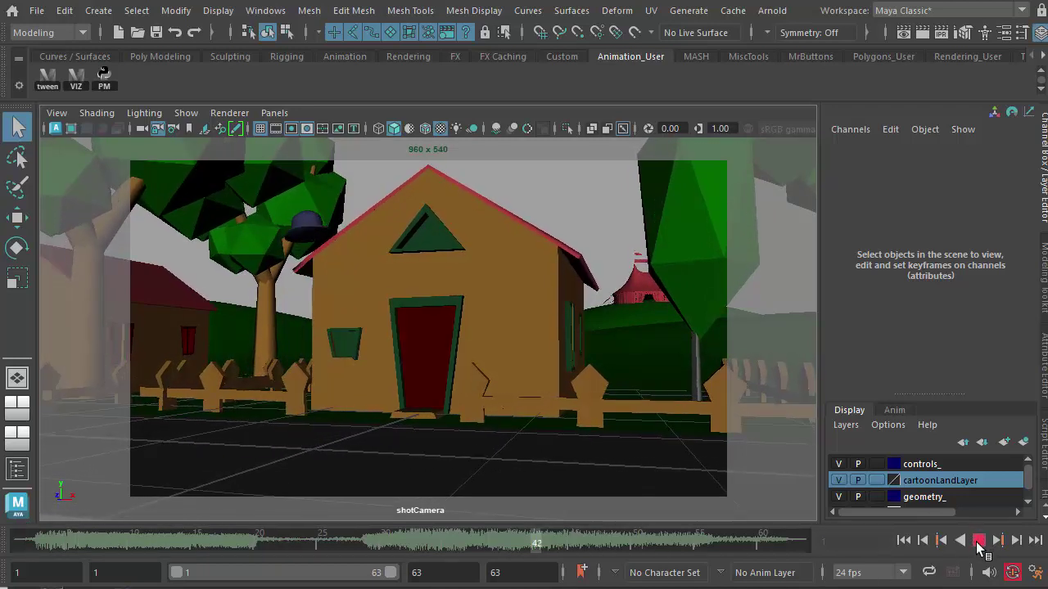
click(978, 540)
click(978, 540)
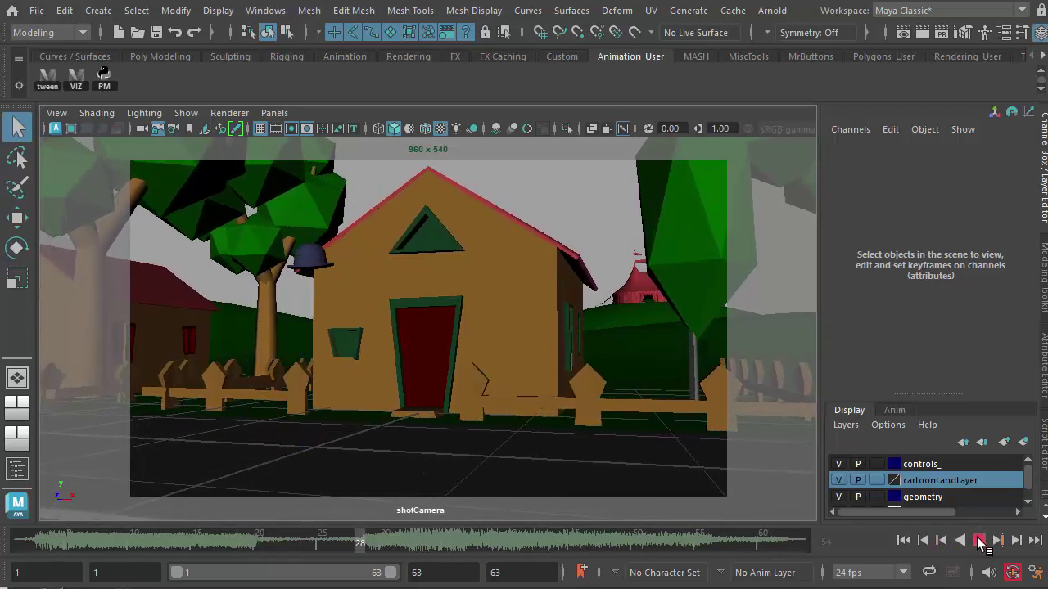
click(979, 540)
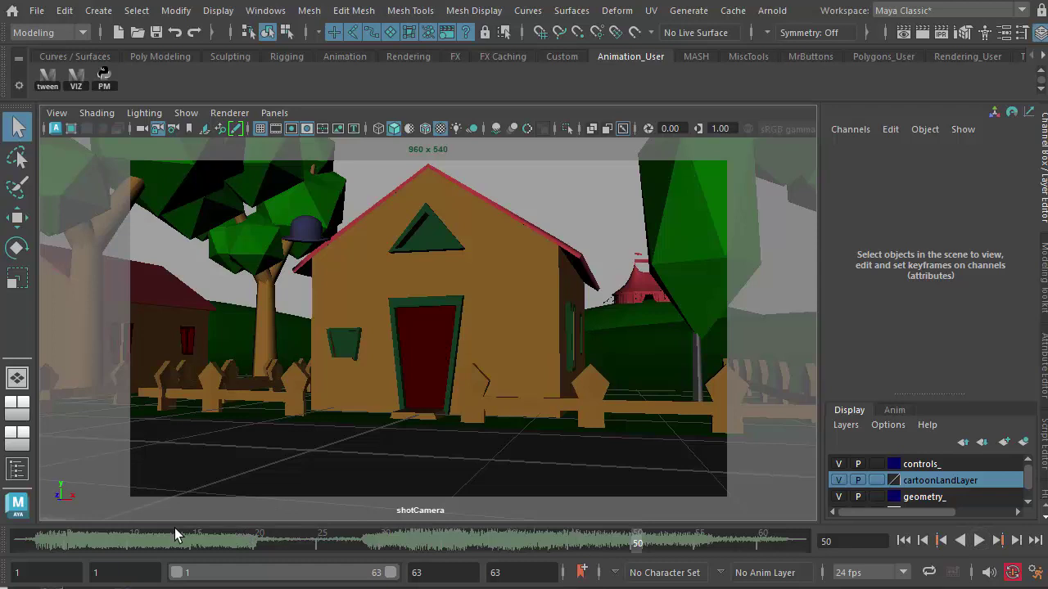
key(alt+v)
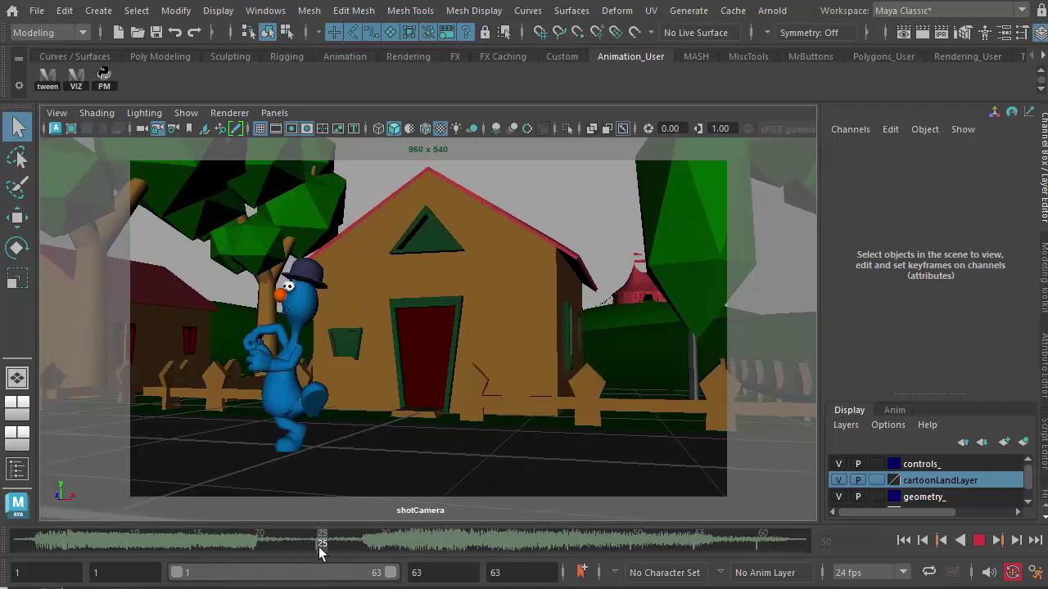
Scrub to the character's anticipation pose at frame 25 and play the exit from there.
drag(326, 547, 323, 547)
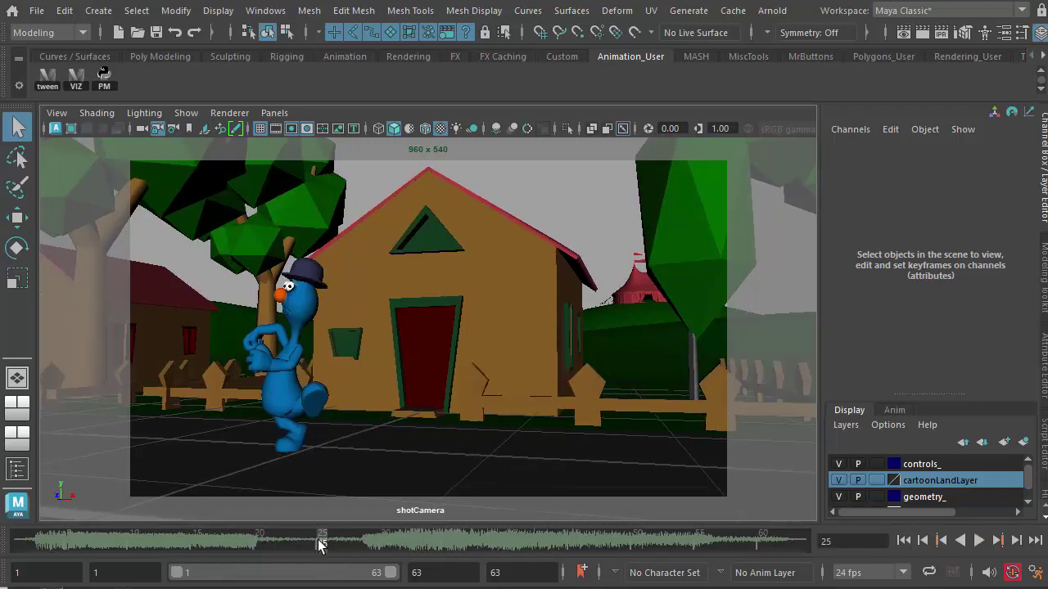
drag(66, 533, 234, 540)
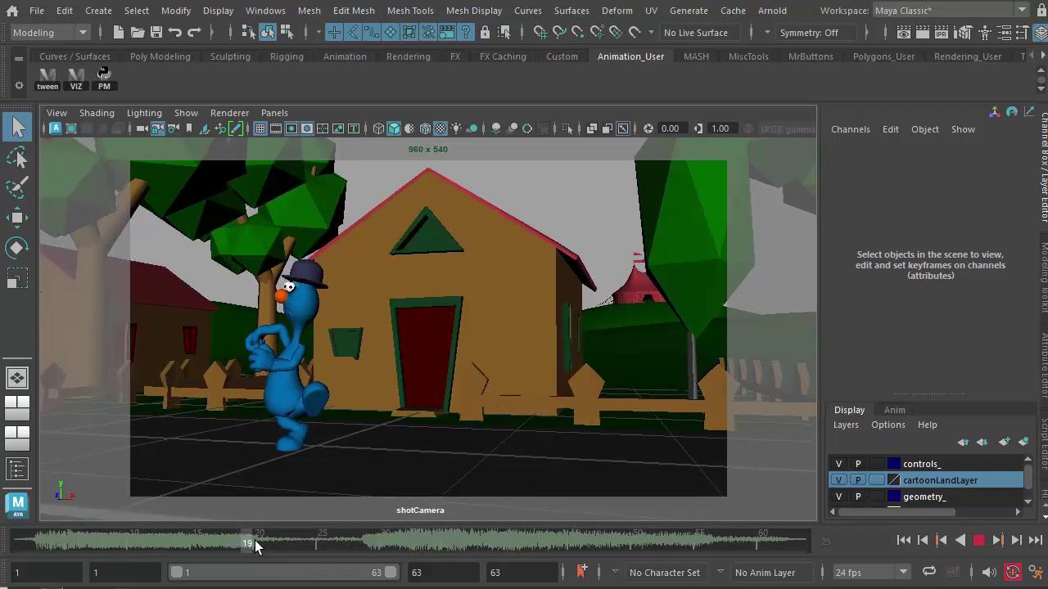
click(319, 547)
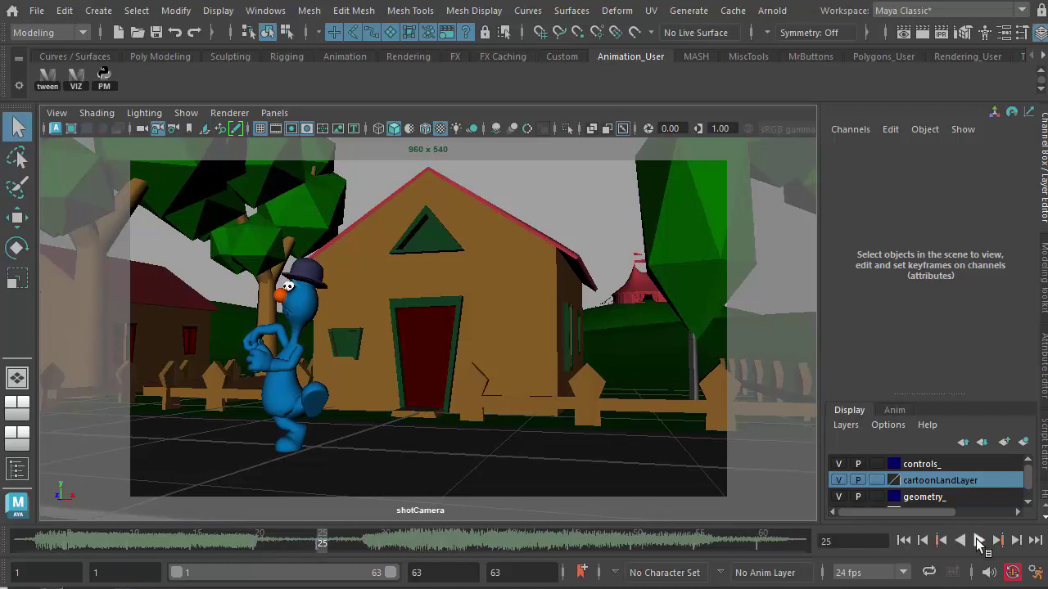
click(980, 540)
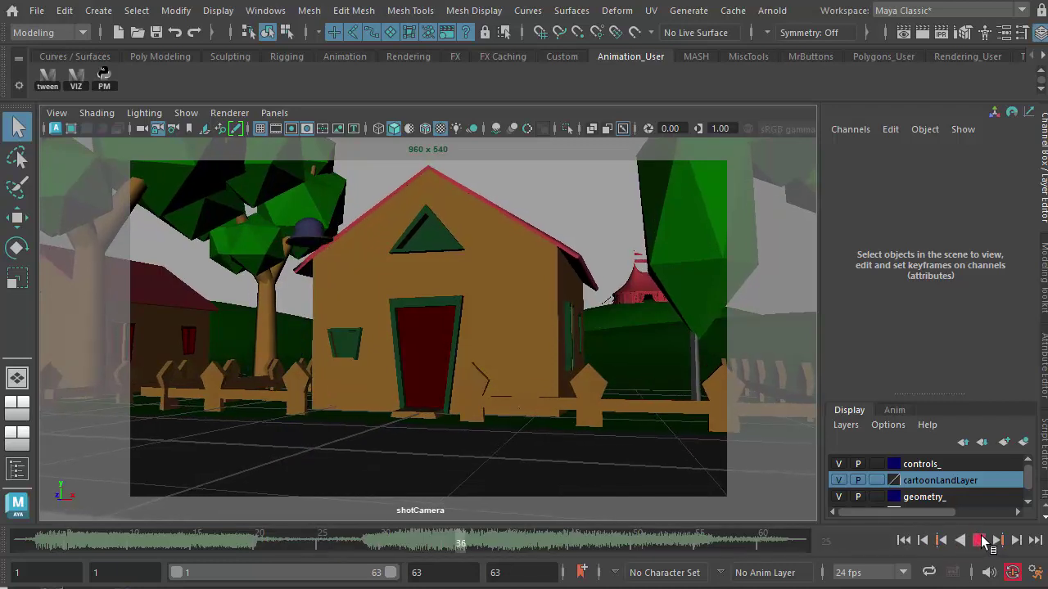
key(alt+v)
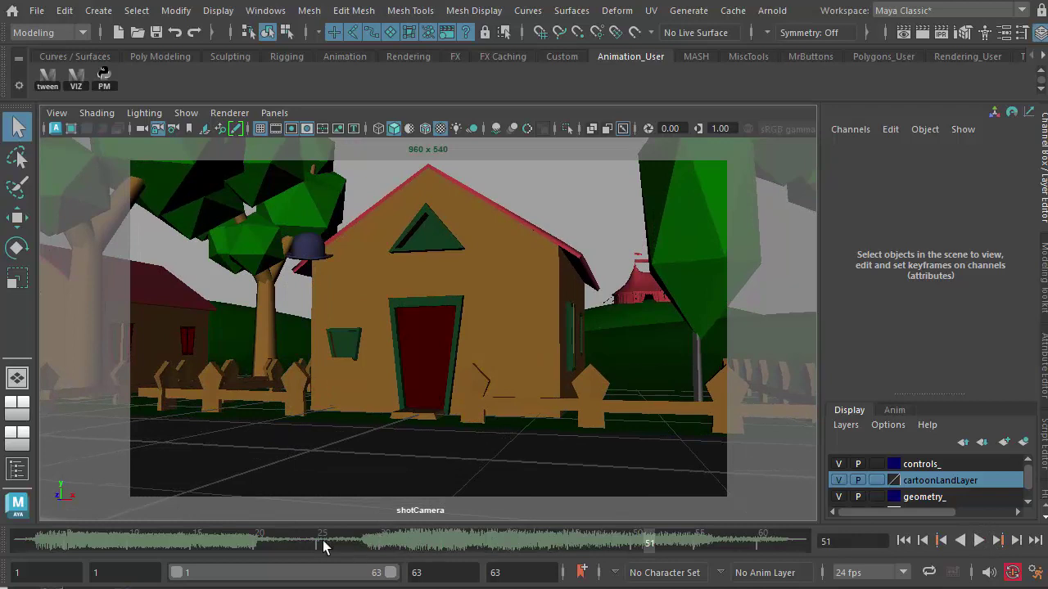
Compare the character's pose at frames 24 and 25 with the smear shapes at frame 26.
click(320, 546)
key(alt+v)
drag(324, 546, 332, 545)
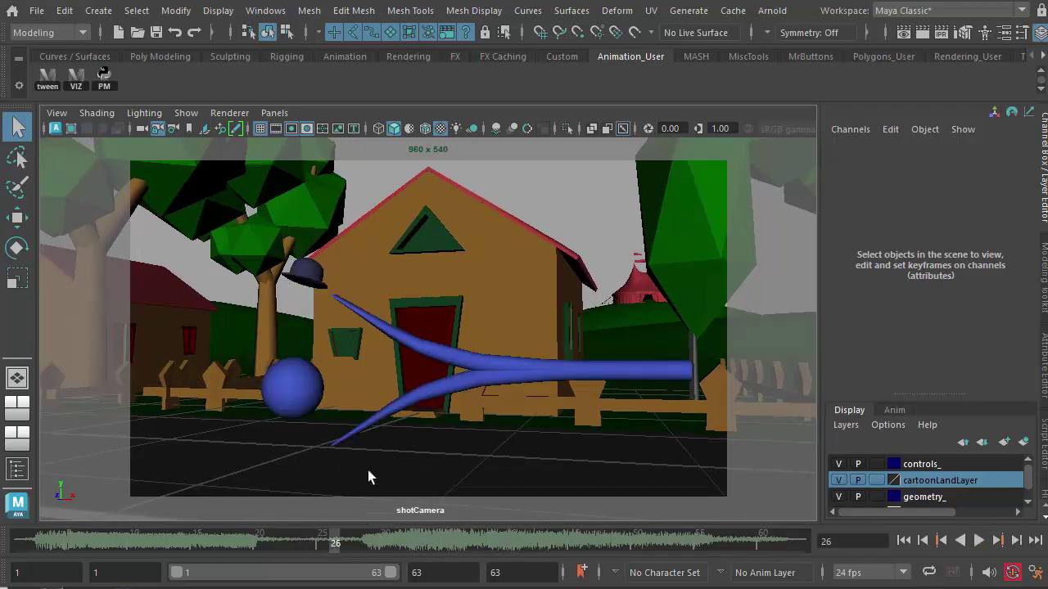
right_click(338, 545)
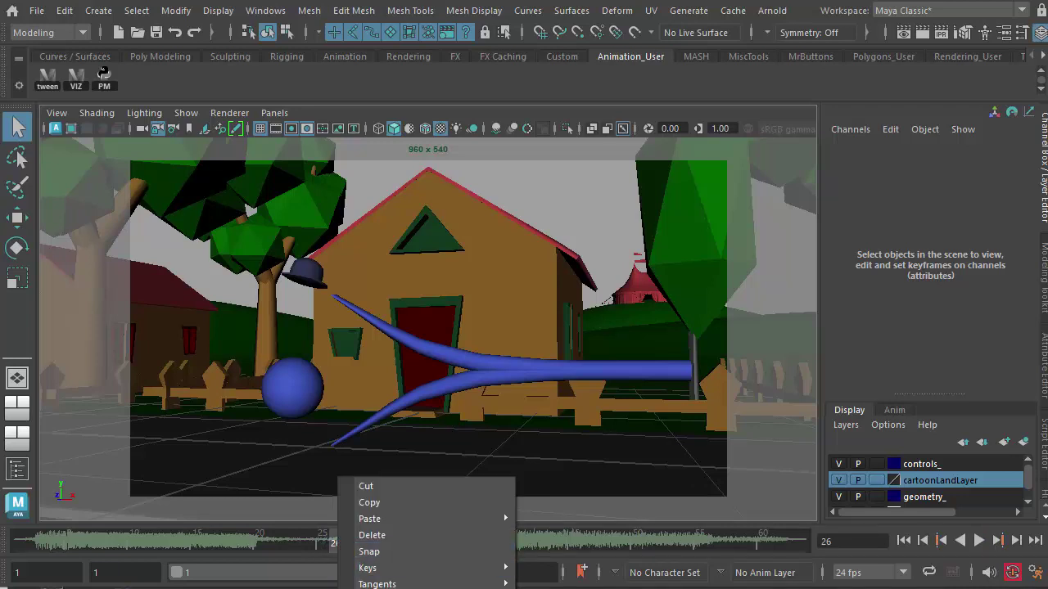
click(313, 545)
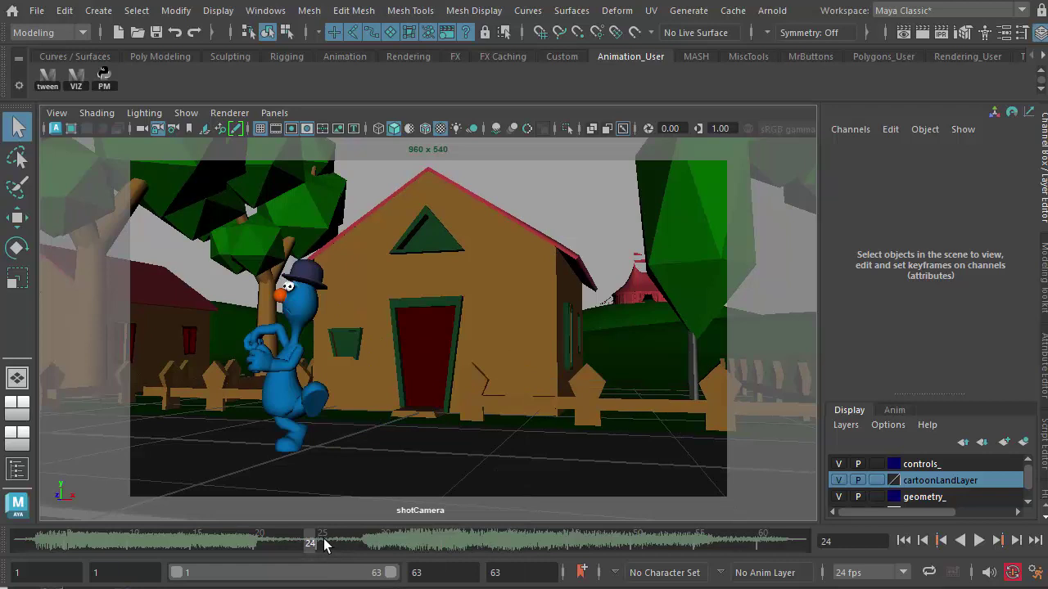
drag(328, 545, 335, 547)
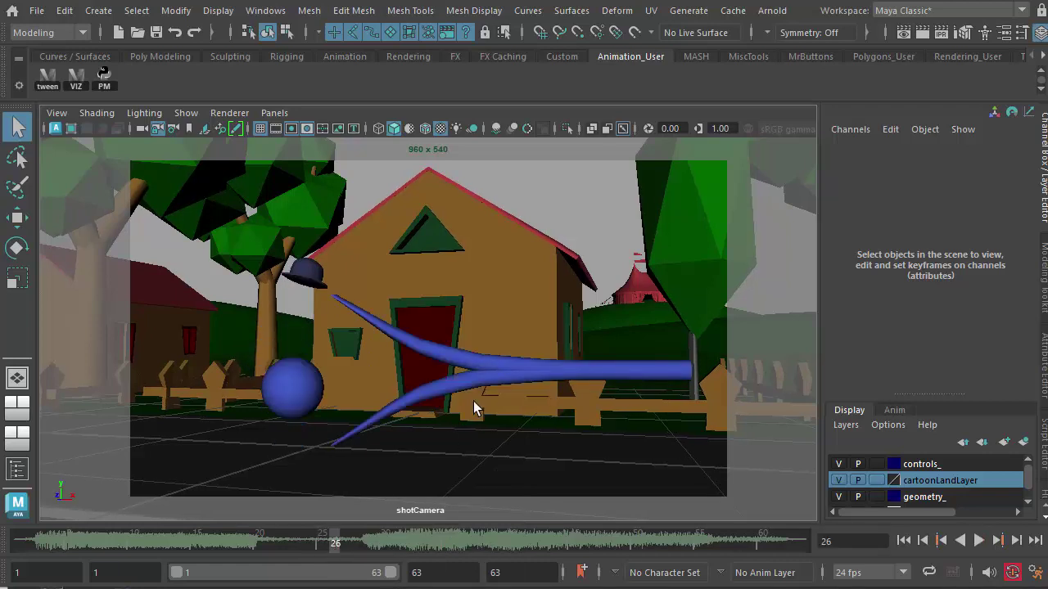
At frame 26, stretch the upper smear to Scale Y 23.257 and shift it to Translate X 28.269.
click(640, 370)
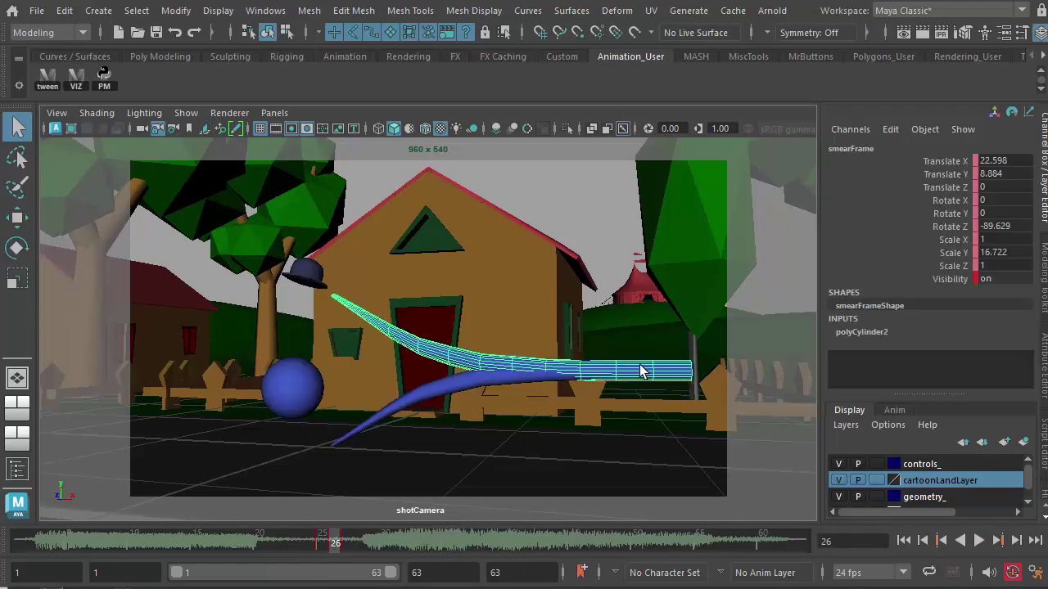
key(w)
key(e)
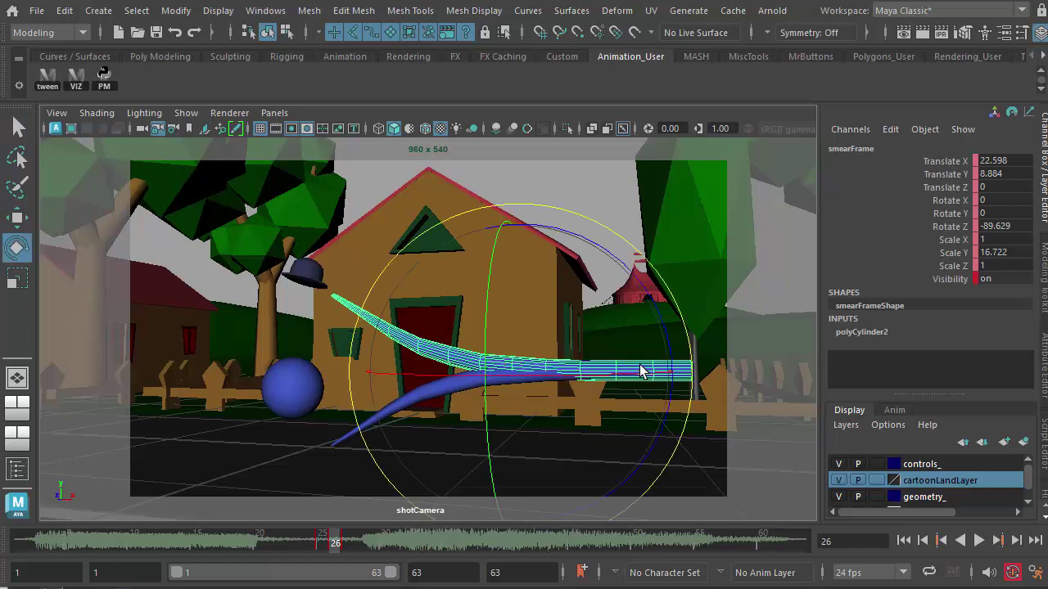
key(r)
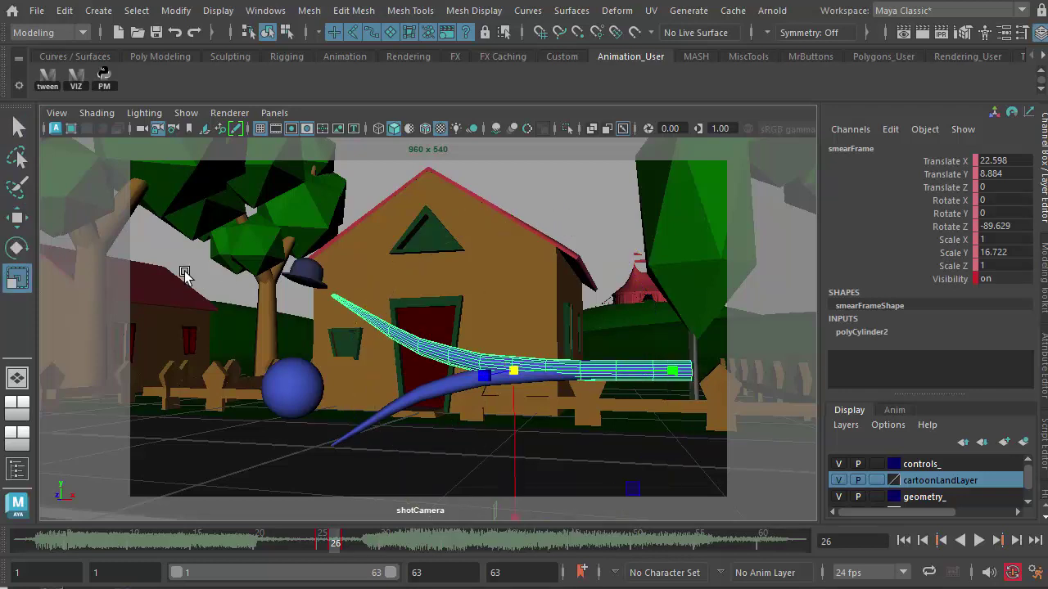
drag(672, 370, 754, 373)
key(w)
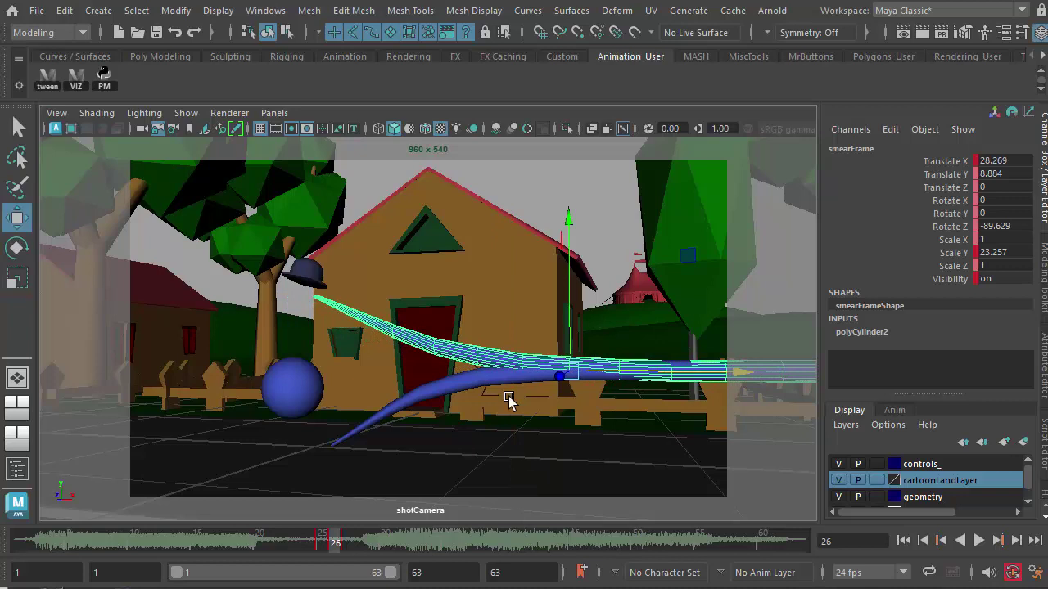
Select the tapered smear at frame 27 and arrange perspective and shotCamera views side by side above the Graph Editor.
click(346, 545)
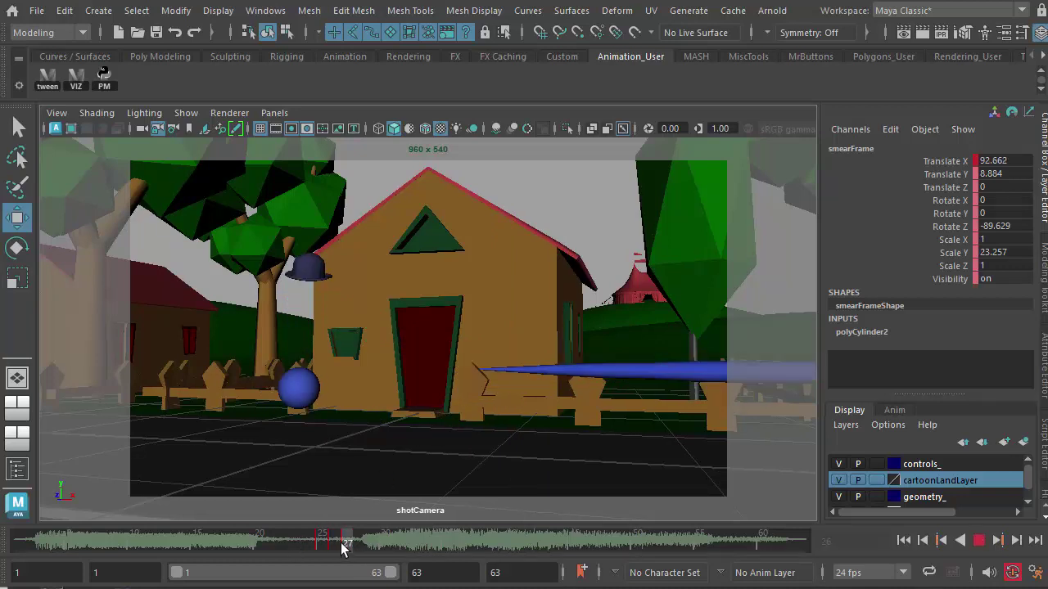
click(617, 373)
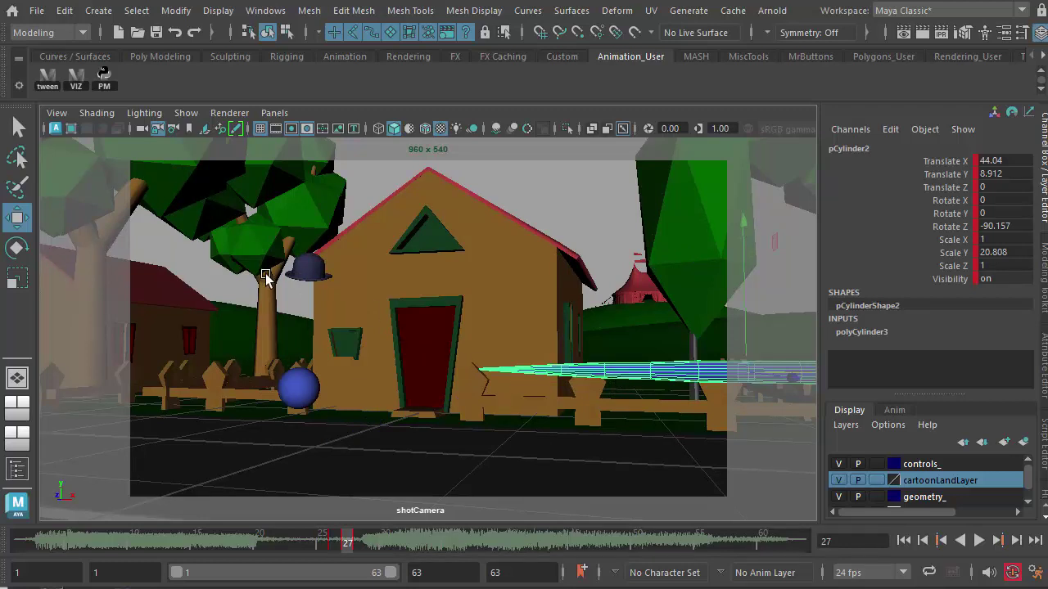
key(space)
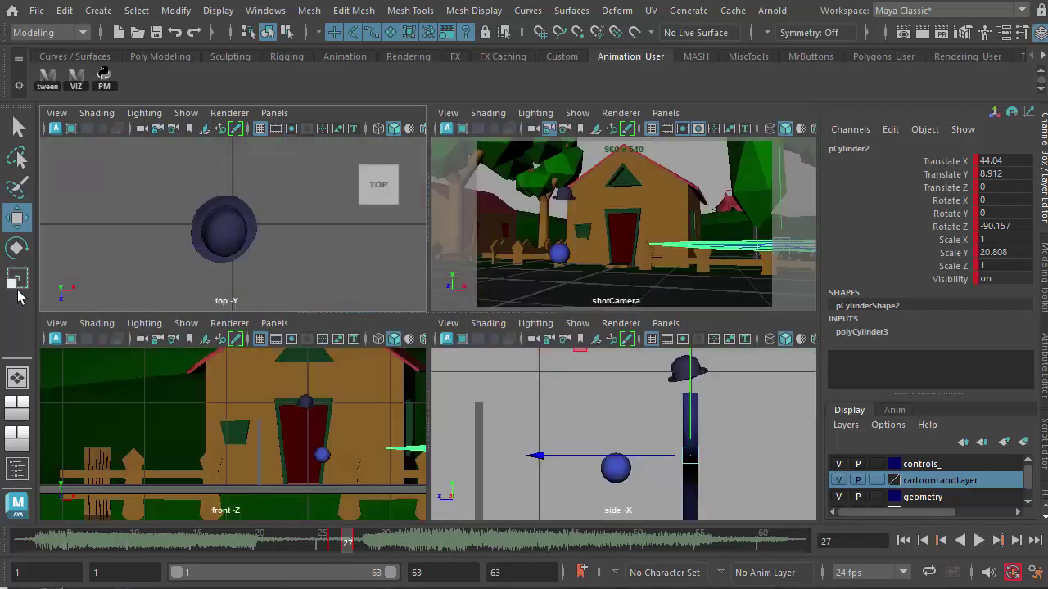
right_click(17, 410)
click(82, 586)
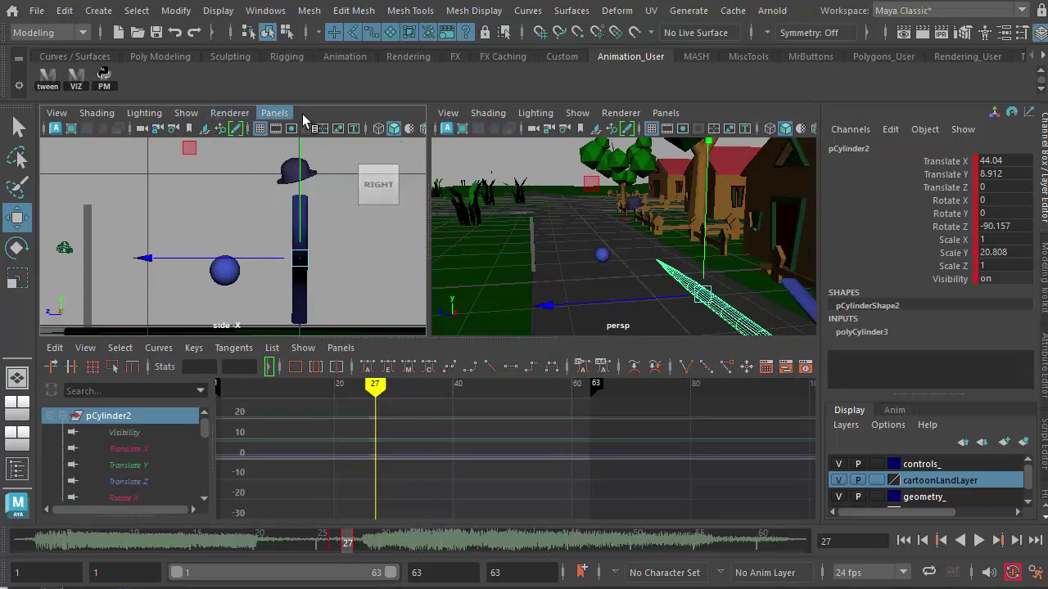
click(665, 113)
mouse_move(695, 131)
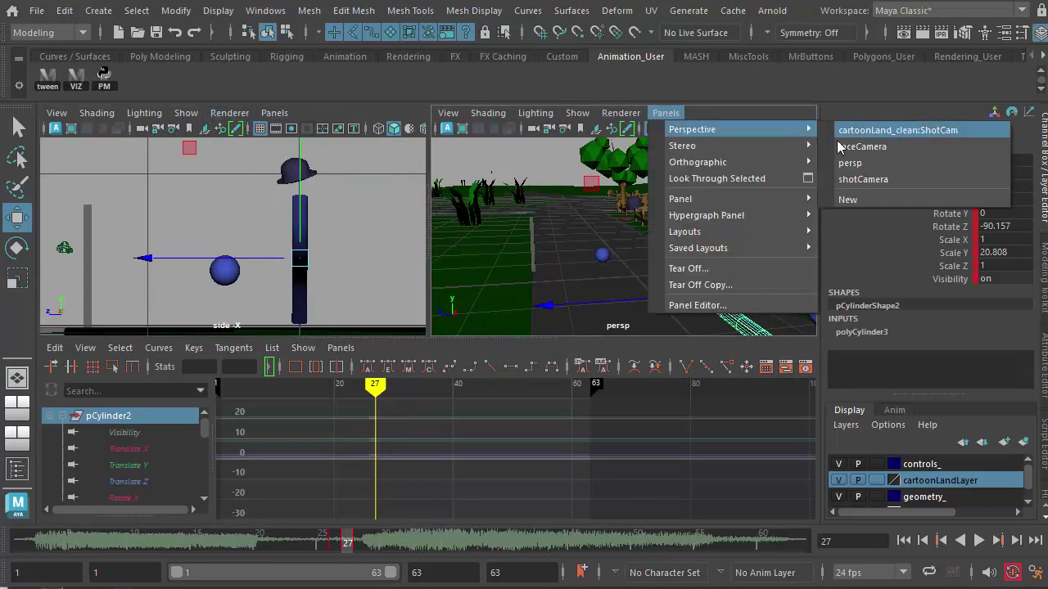
click(856, 164)
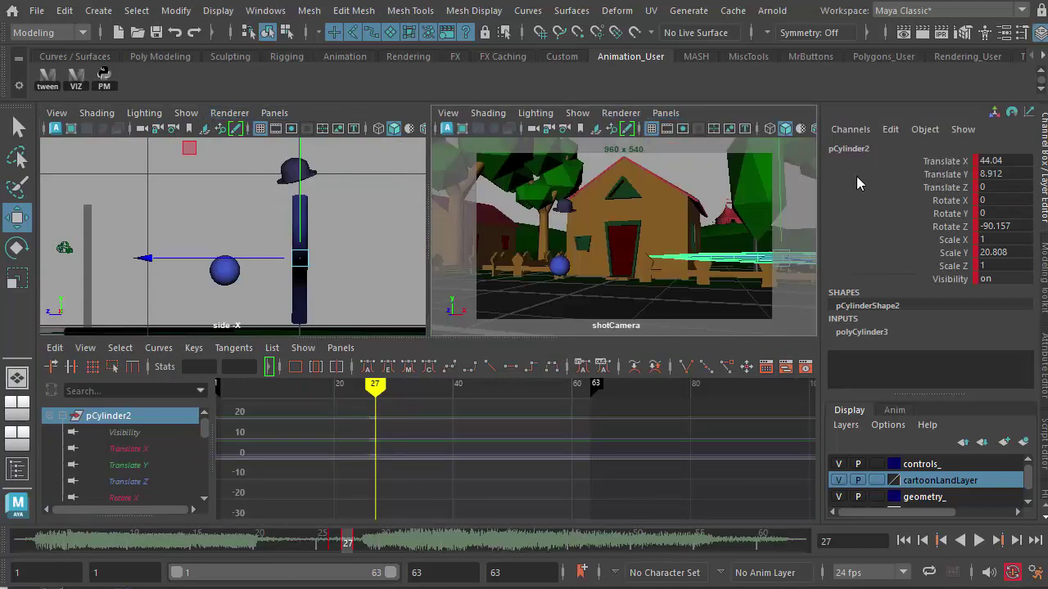
click(274, 113)
mouse_move(300, 130)
click(460, 163)
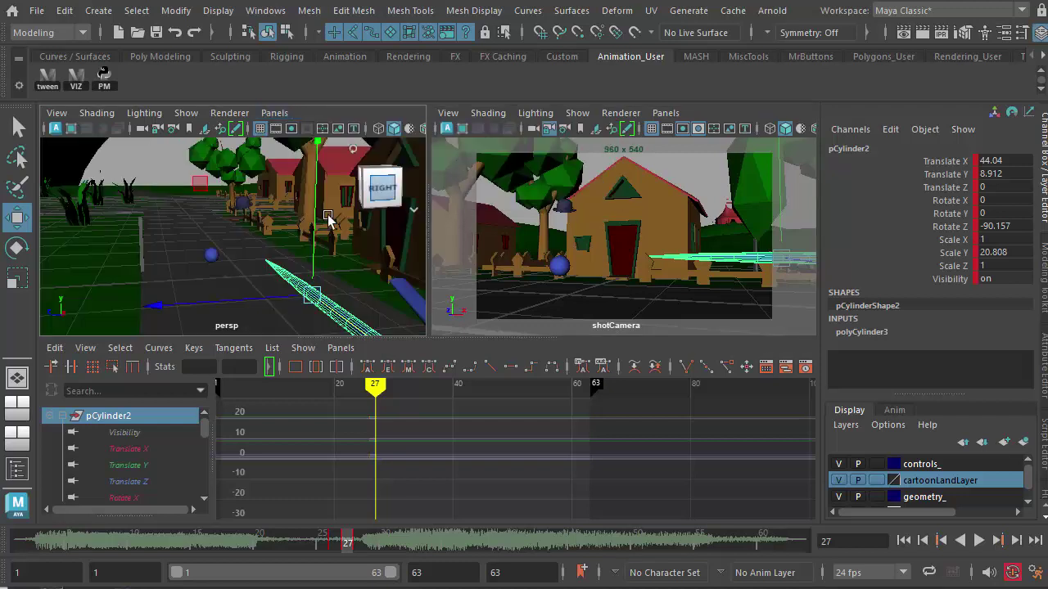
Frame the tapered smear in the perspective view, examine it from the street side, and clear the selection.
key(f)
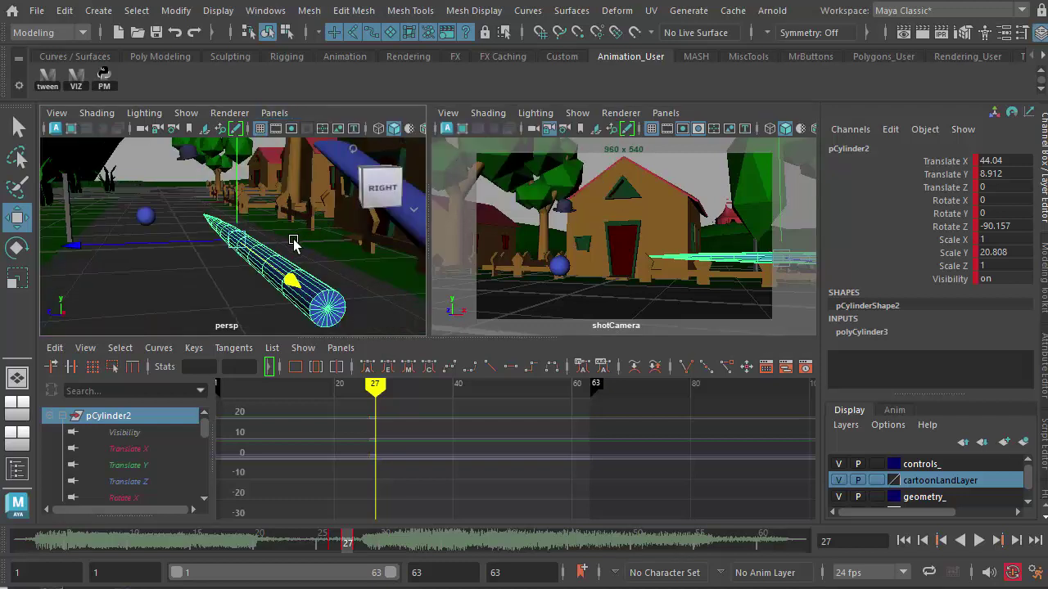
alt+drag(283, 242, 252, 242)
click(685, 169)
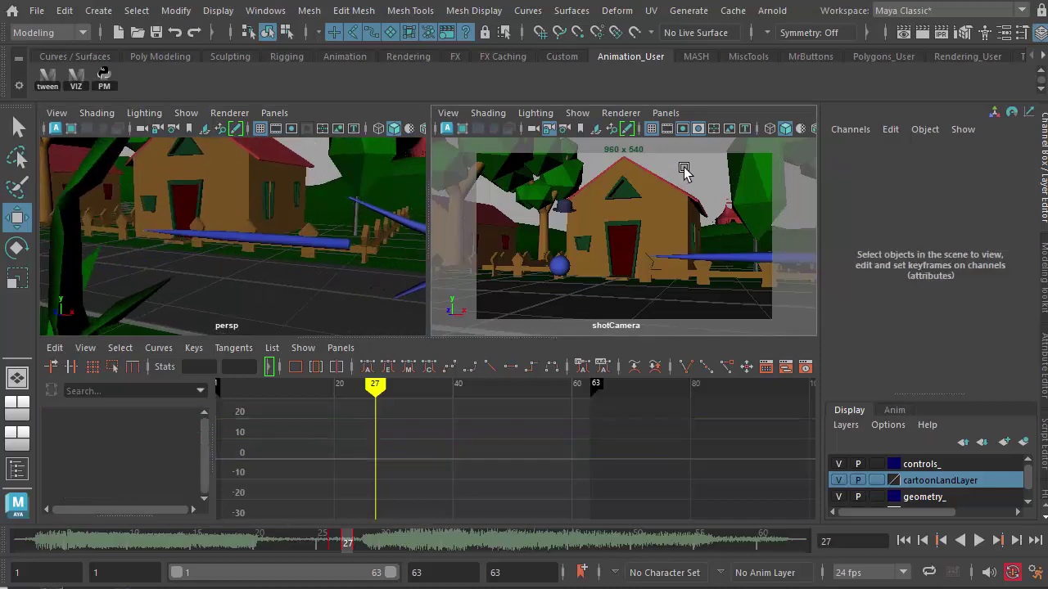
Select the dust ball, enlarge the shot camera view, and examine the change between frames 25 and 26.
click(560, 264)
key(space)
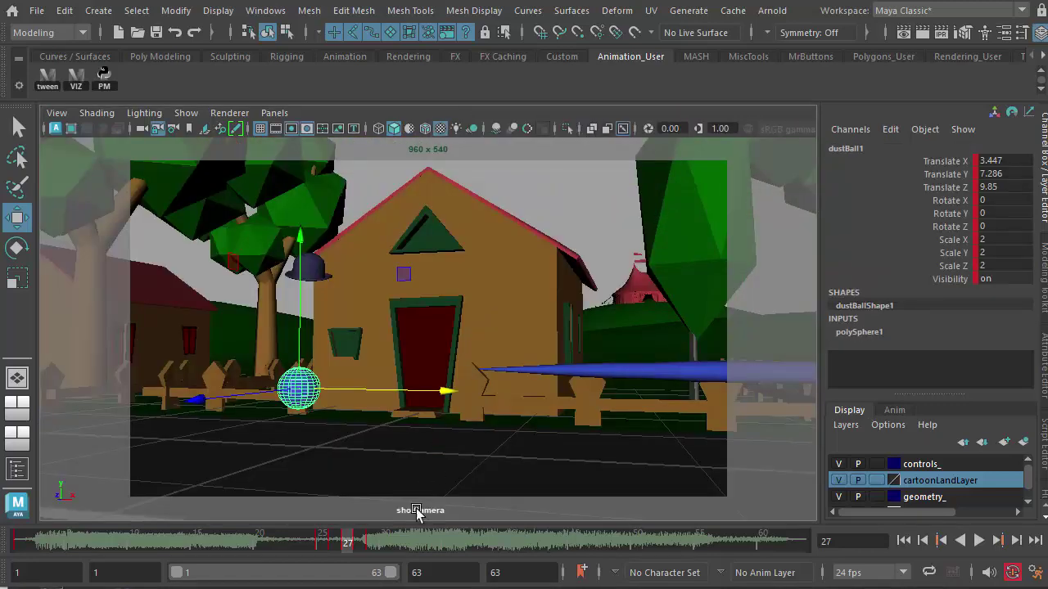
drag(334, 547, 320, 547)
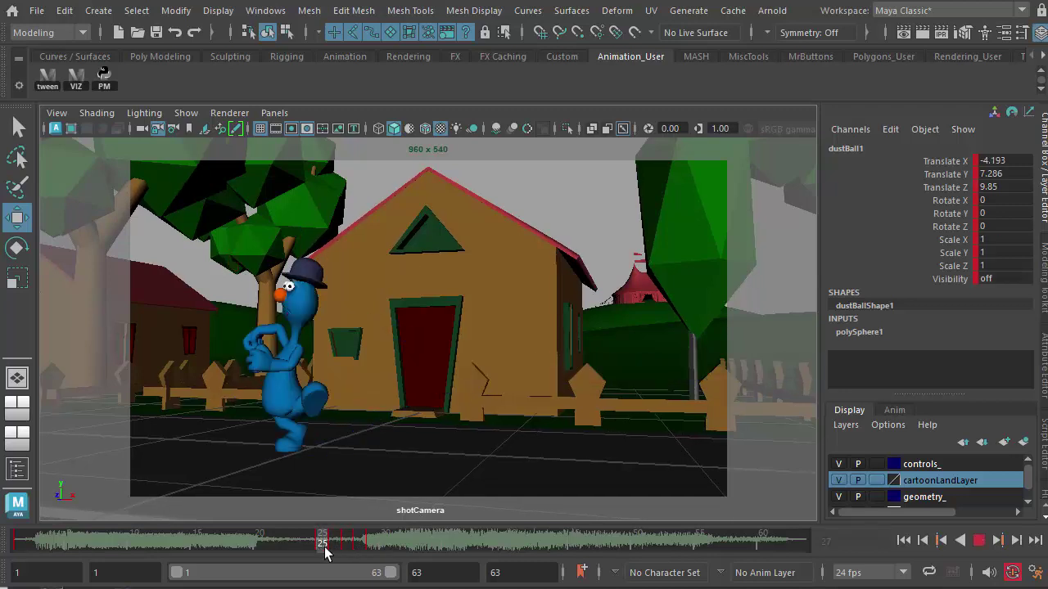
mouse_move(324, 547)
mouse_down()
mouse_move(373, 547)
mouse_move(325, 555)
mouse_up()
drag(324, 547, 332, 551)
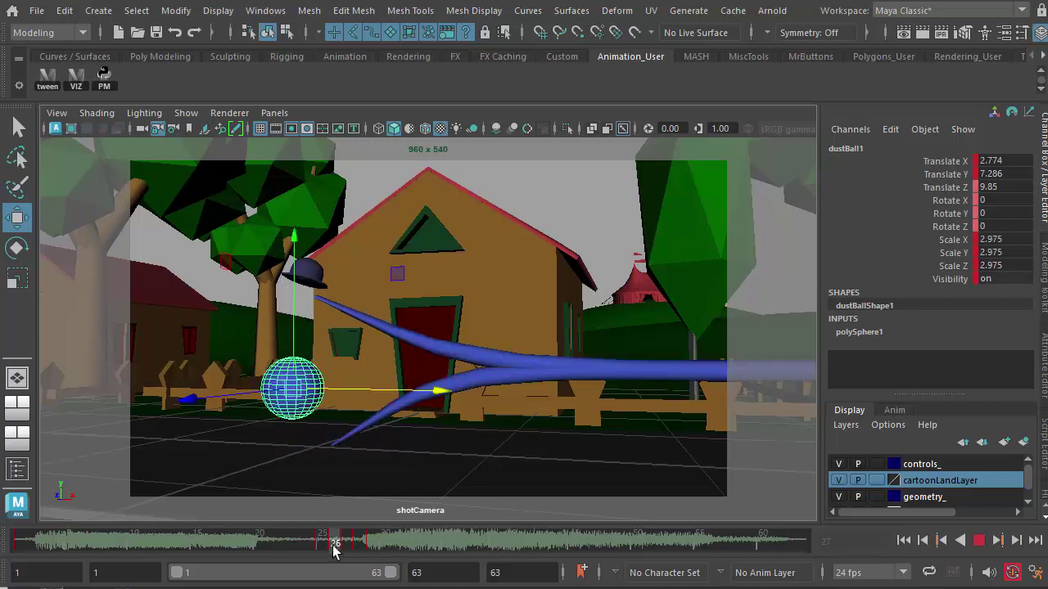
Play the exit animation with the lengthened smear and return to frame 25.
click(980, 543)
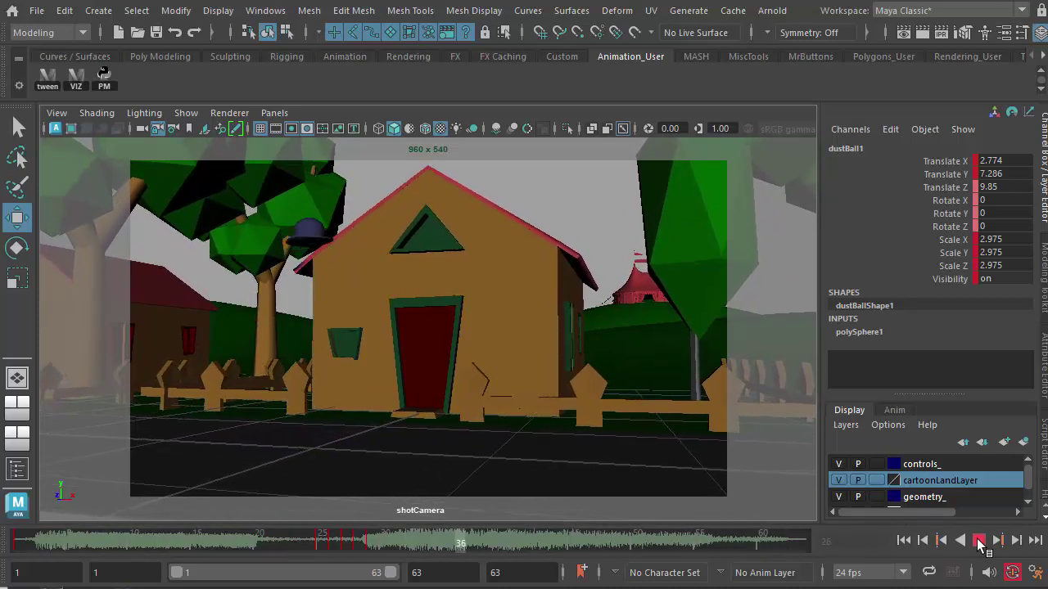
click(979, 541)
drag(376, 538, 324, 544)
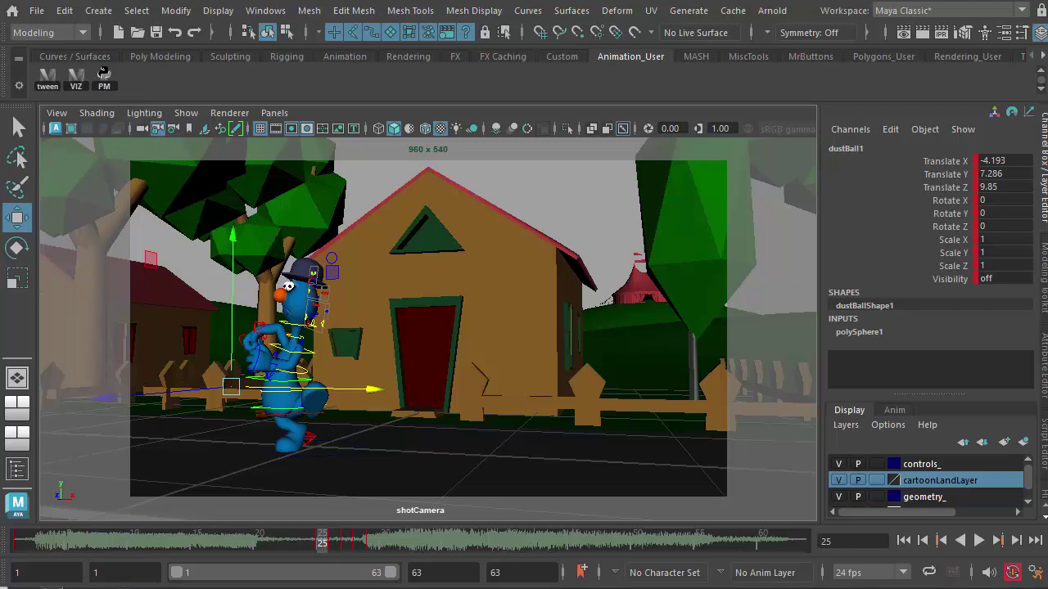
Bring up the ZV tool palette, close it, and go to the smear pose at frame 26.
drag(77, 151, 86, 172)
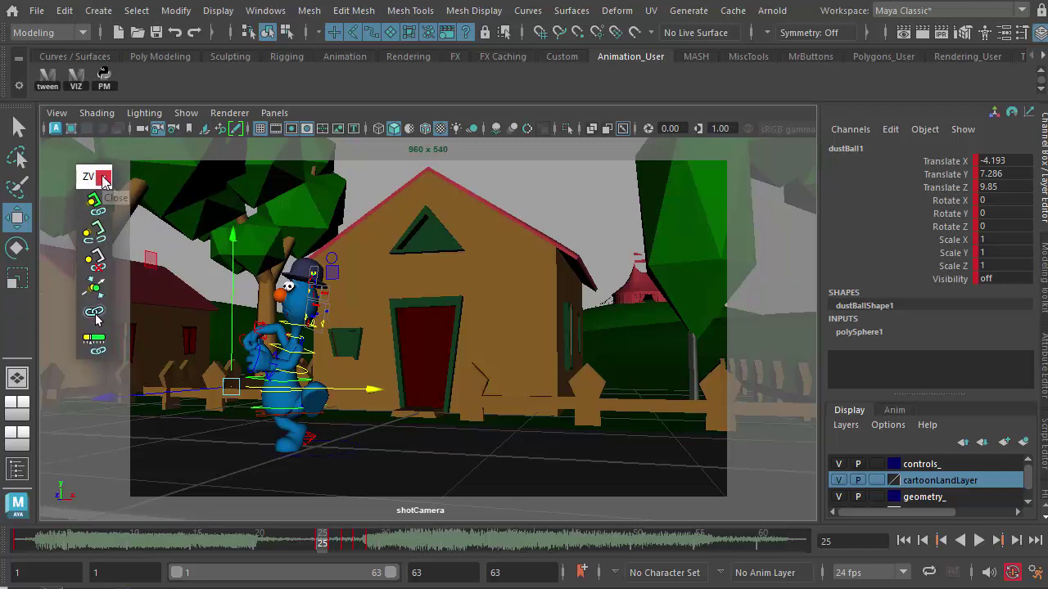
click(104, 178)
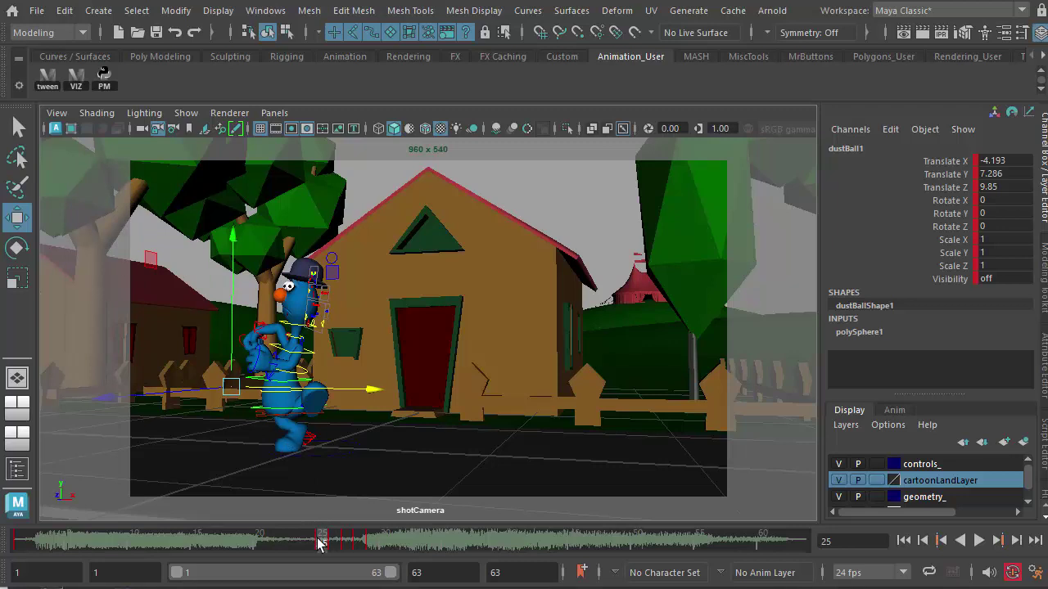
drag(320, 545, 338, 546)
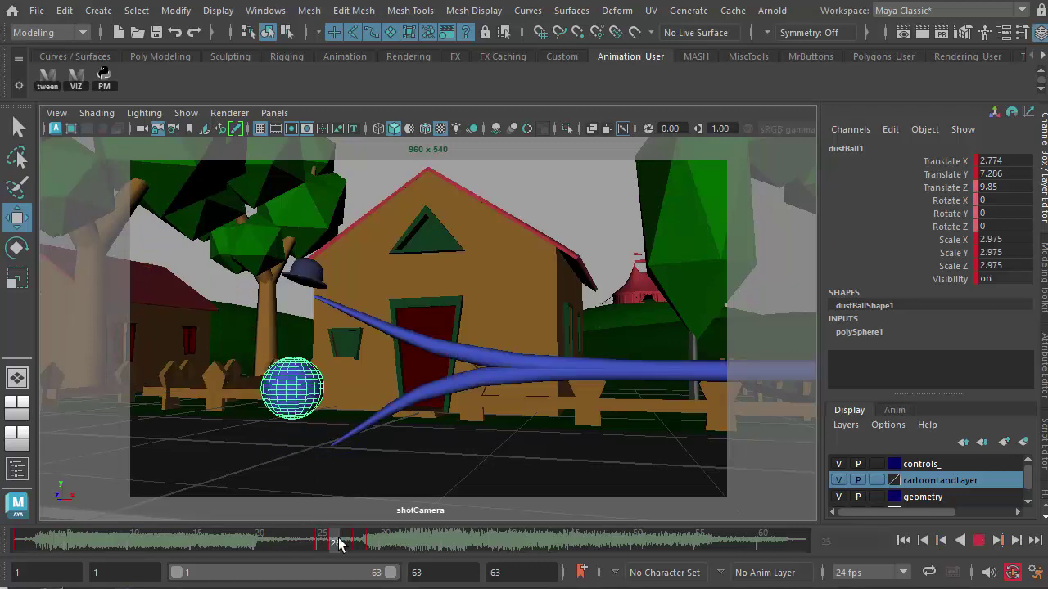
Check the two smear shapes, then create a polygon cylinder and raise it beside the hat to about 17.7 in Translate Y.
click(549, 366)
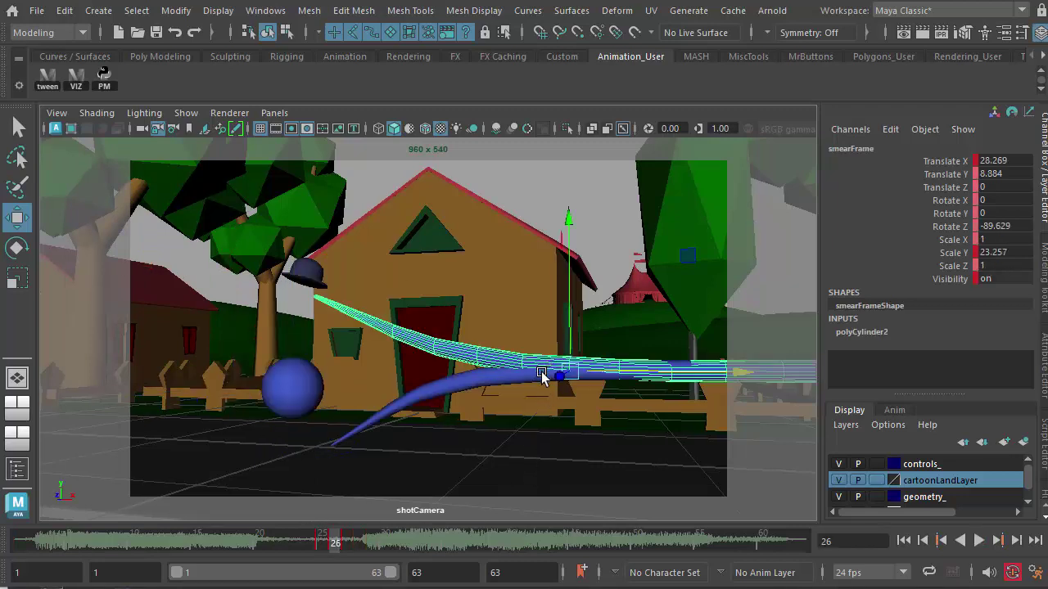
click(545, 372)
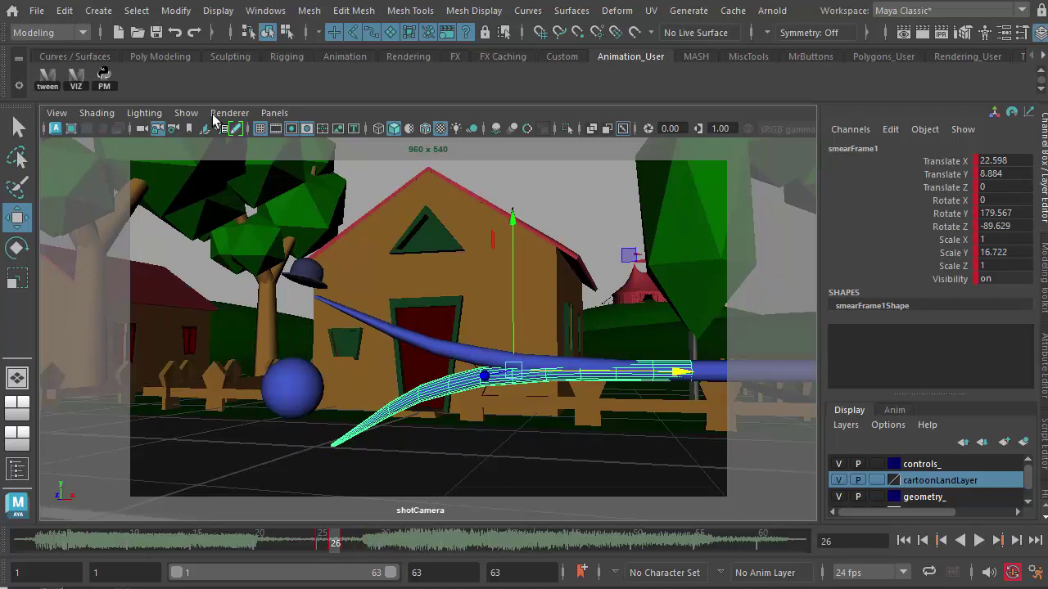
click(97, 11)
mouse_move(135, 75)
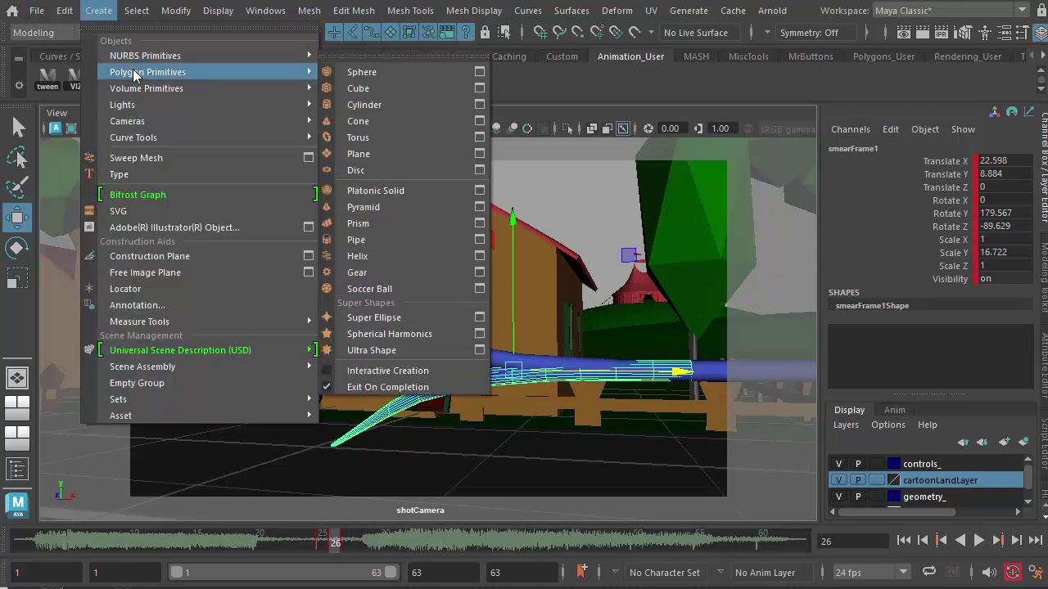
click(366, 105)
drag(315, 293, 319, 142)
Stretch the cylinder to a Y scale of about 1.9 and rotate it to -90 degrees about Z.
key(e)
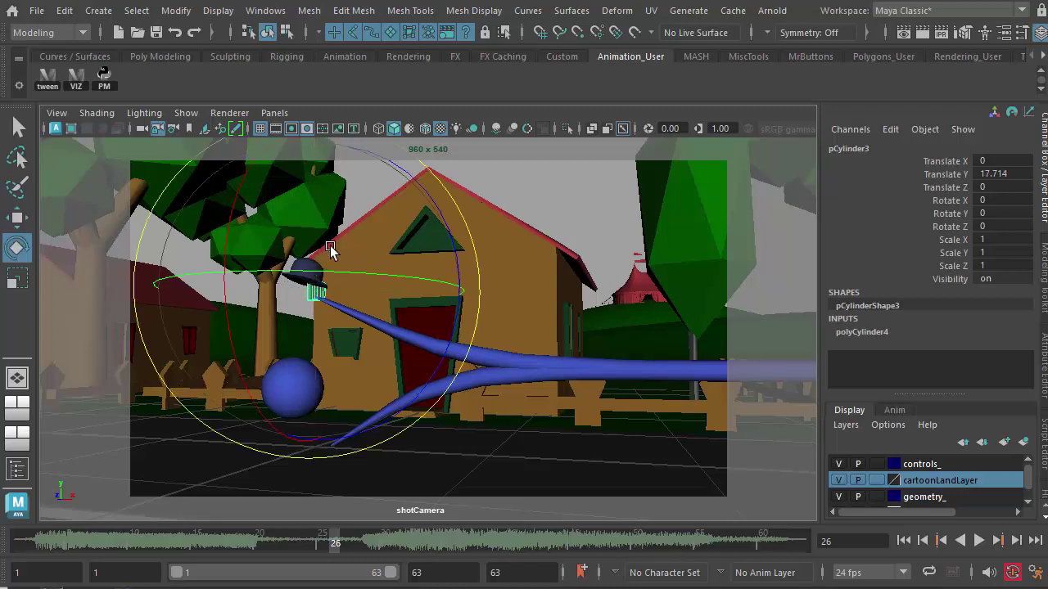
key(r)
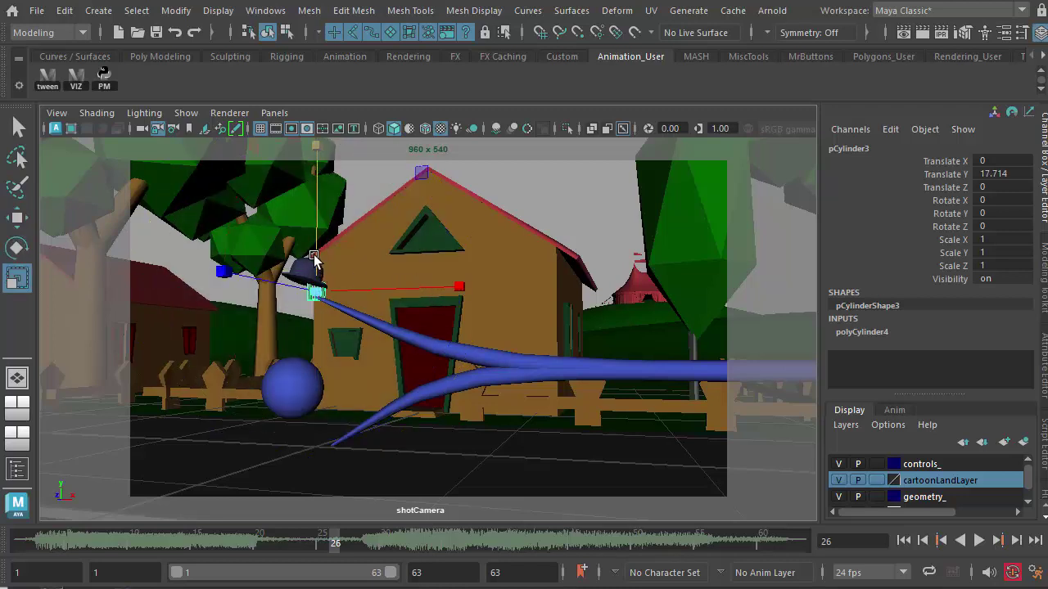
drag(316, 141, 316, 123)
key(e)
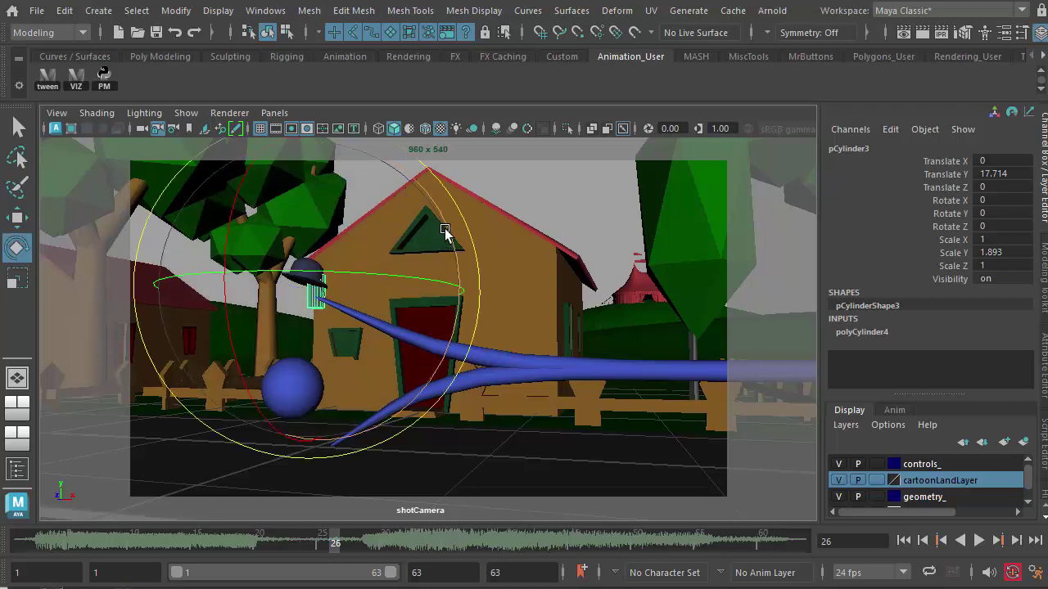
drag(445, 228, 407, 335)
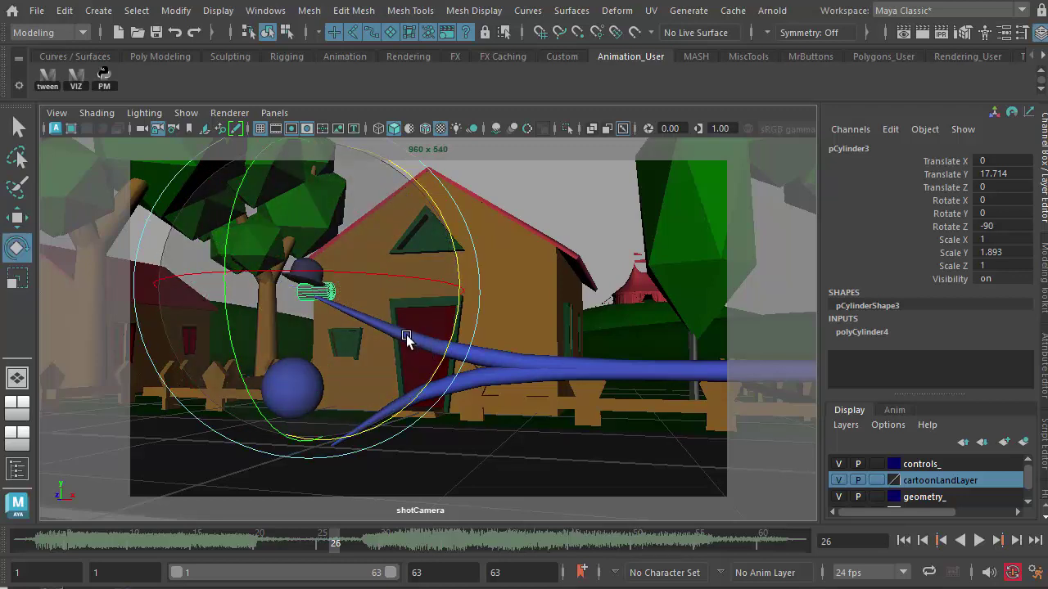
Lengthen the horizontal cylinder to a Y scale of about 5.85.
key(w)
key(e)
key(w)
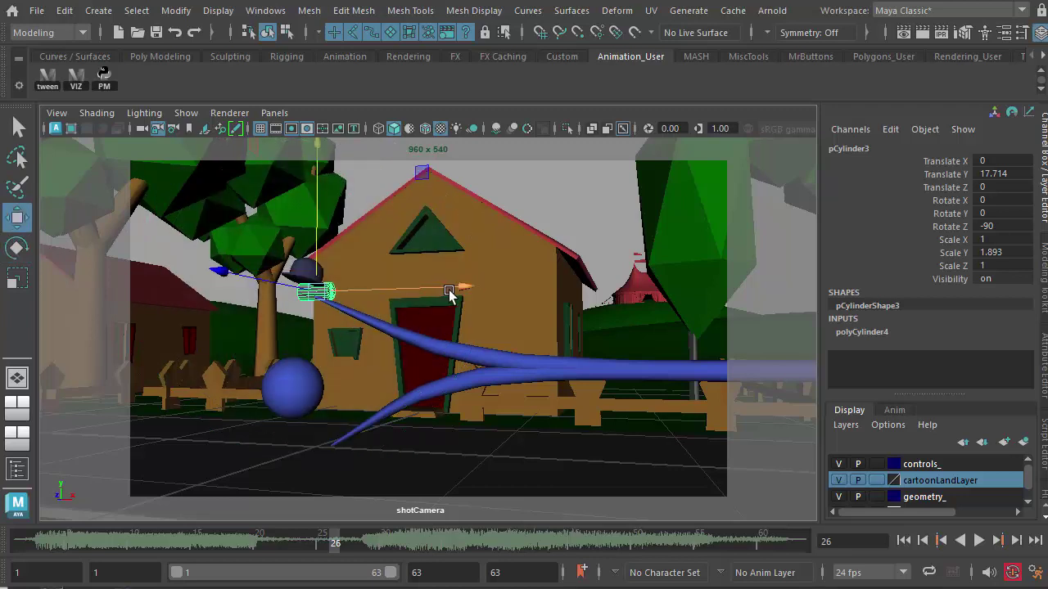
key(r)
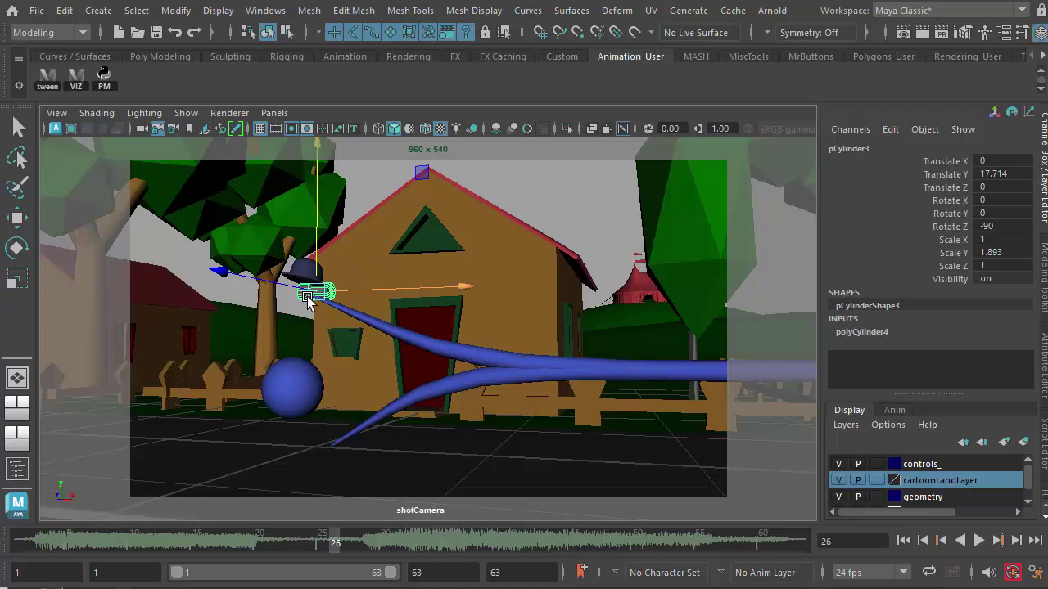
click(24, 267)
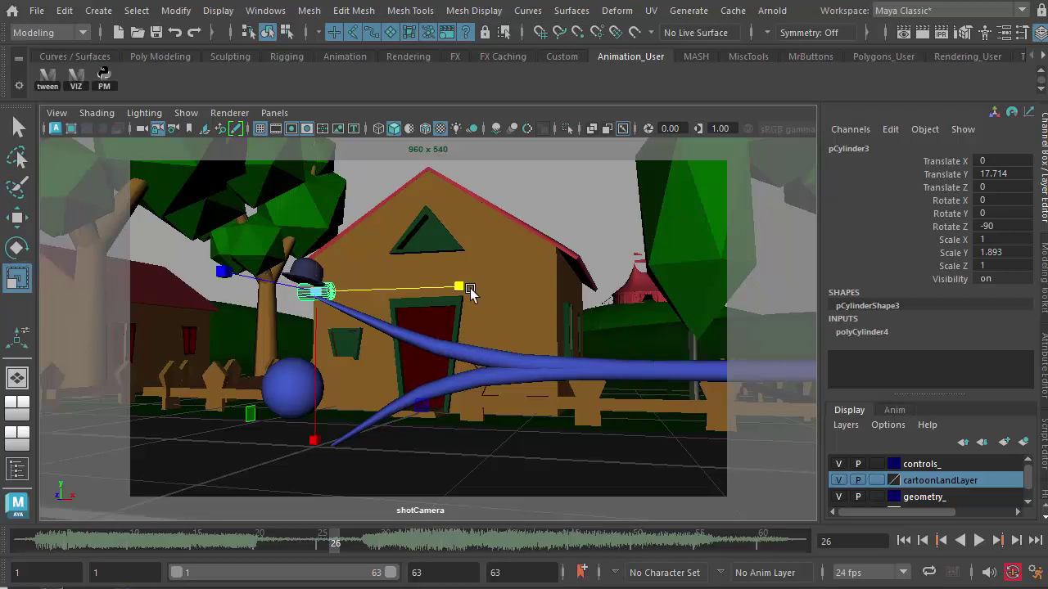
mouse_move(464, 286)
mouse_down()
mouse_move(786, 264)
mouse_move(446, 290)
mouse_up()
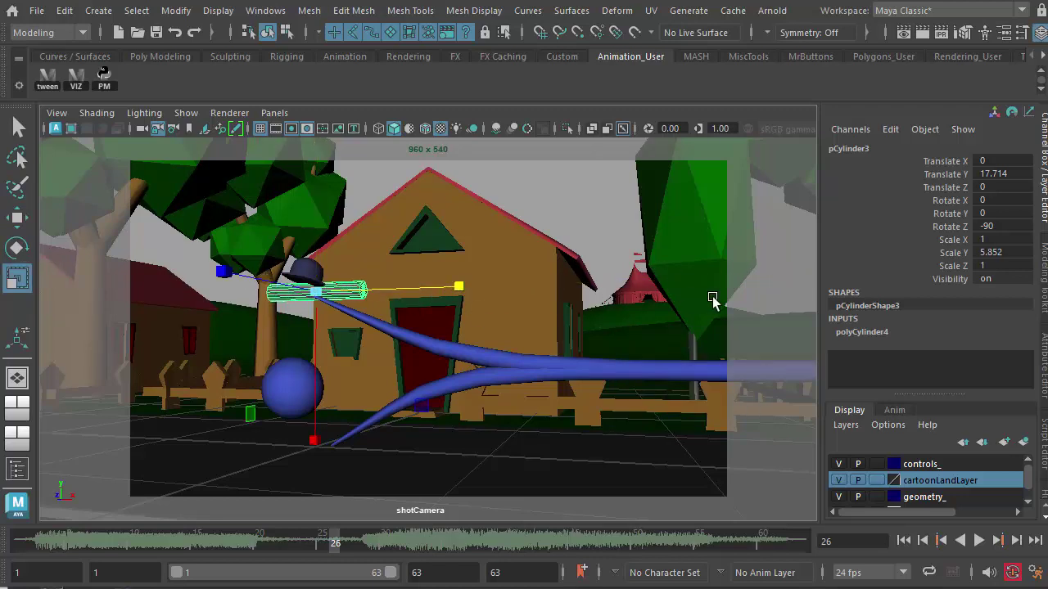
Set the cylinder's height subdivisions to 5.
click(907, 333)
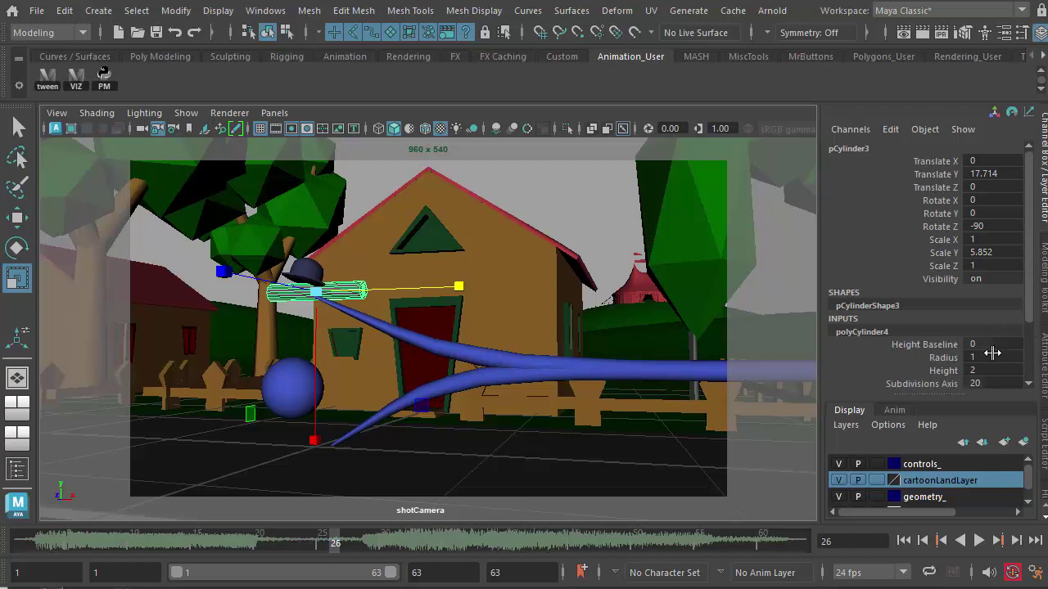
drag(1031, 306, 1029, 337)
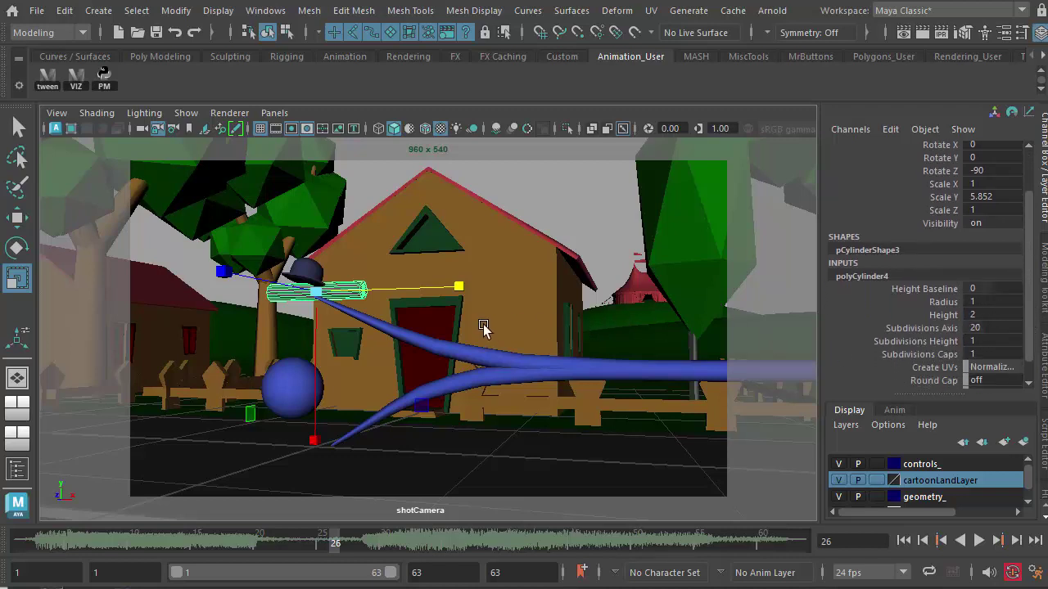
double_click(995, 341)
text(5)
key(Return)
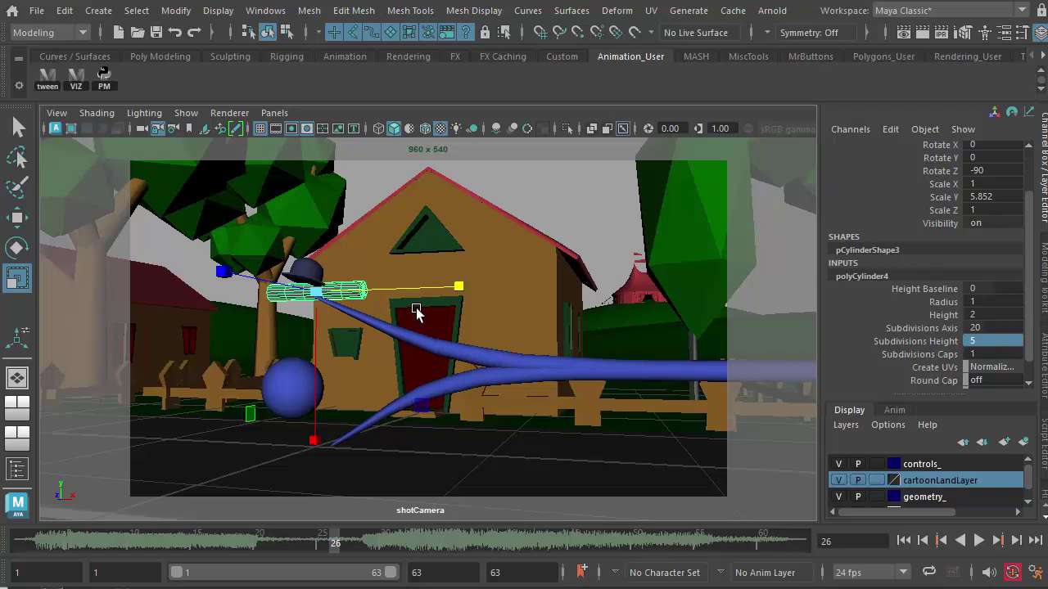
Switch the cylinder to vertex editing and show the perspective view at full size.
right_click(360, 293)
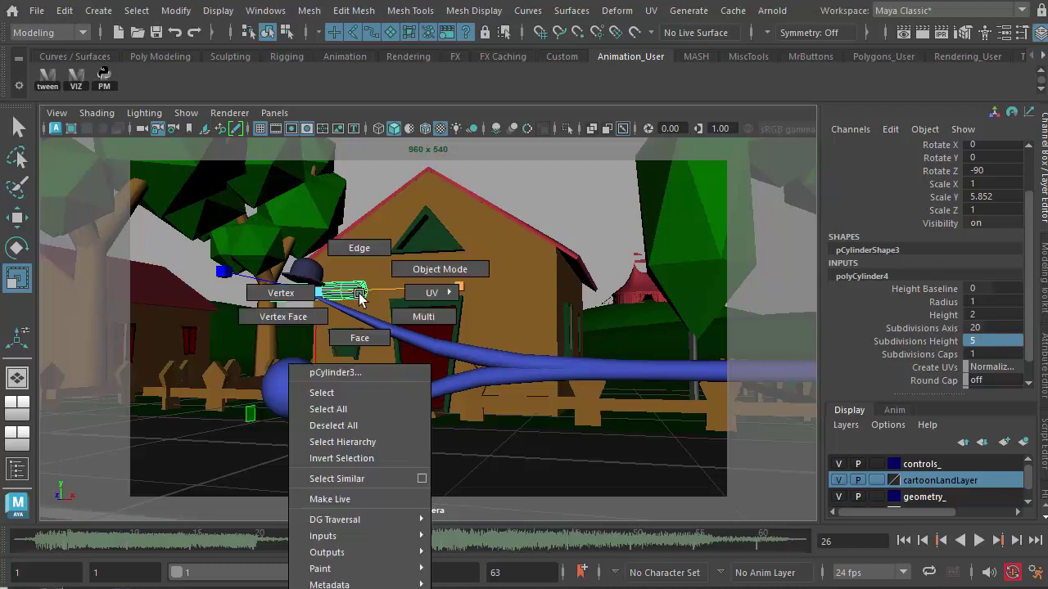
click(279, 293)
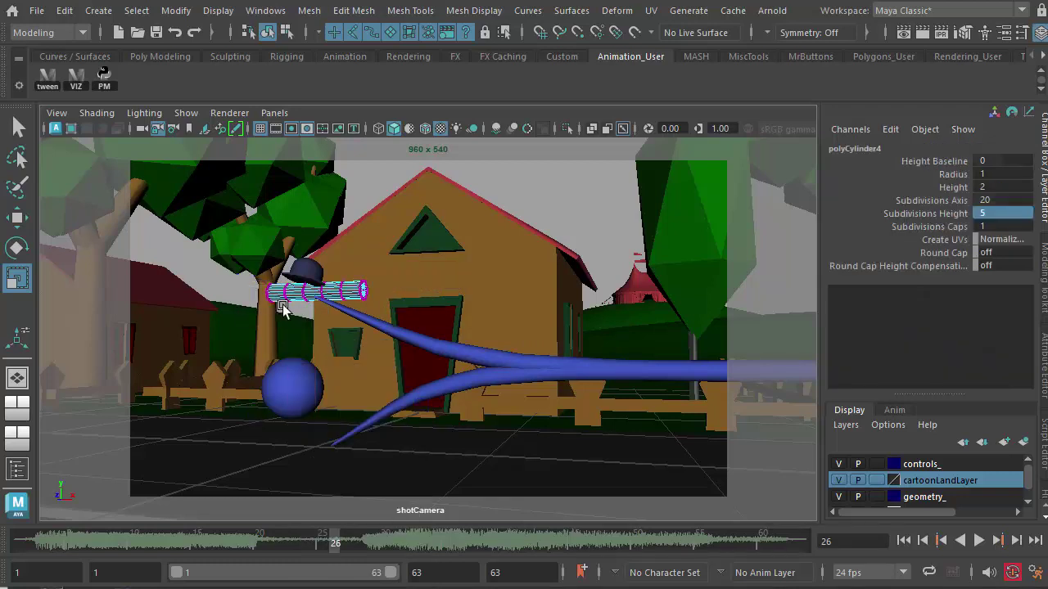
key(space)
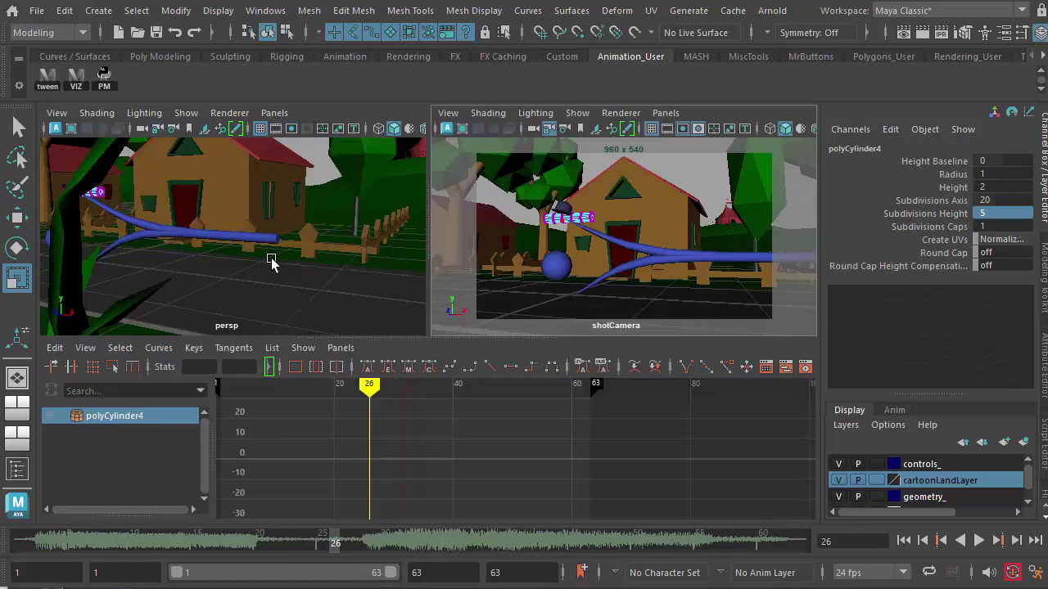
key(space)
key(f)
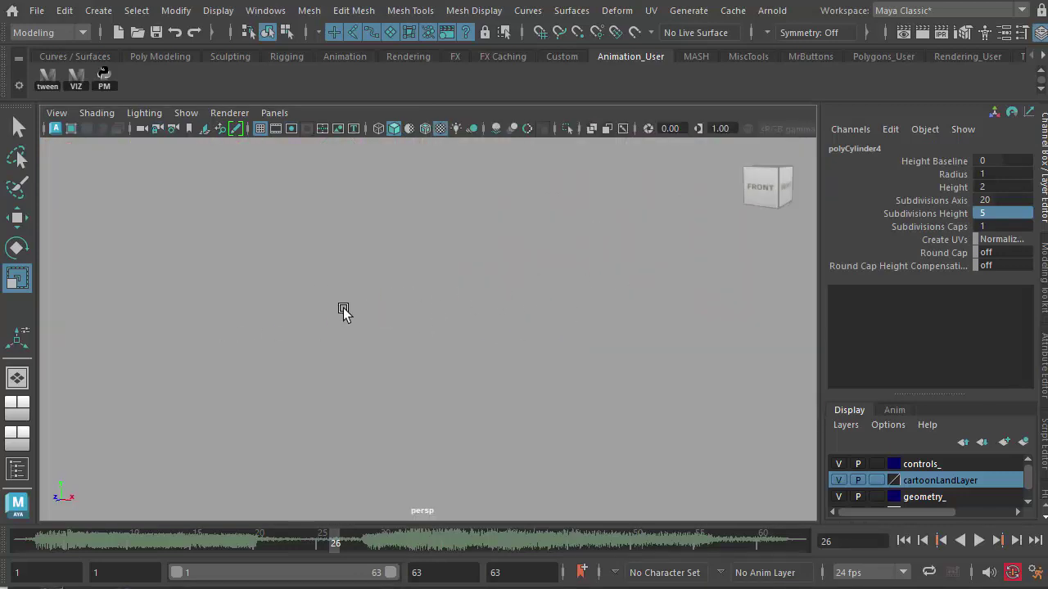
Select the new cylinder through the Outliner and frame it in the perspective view.
click(265, 10)
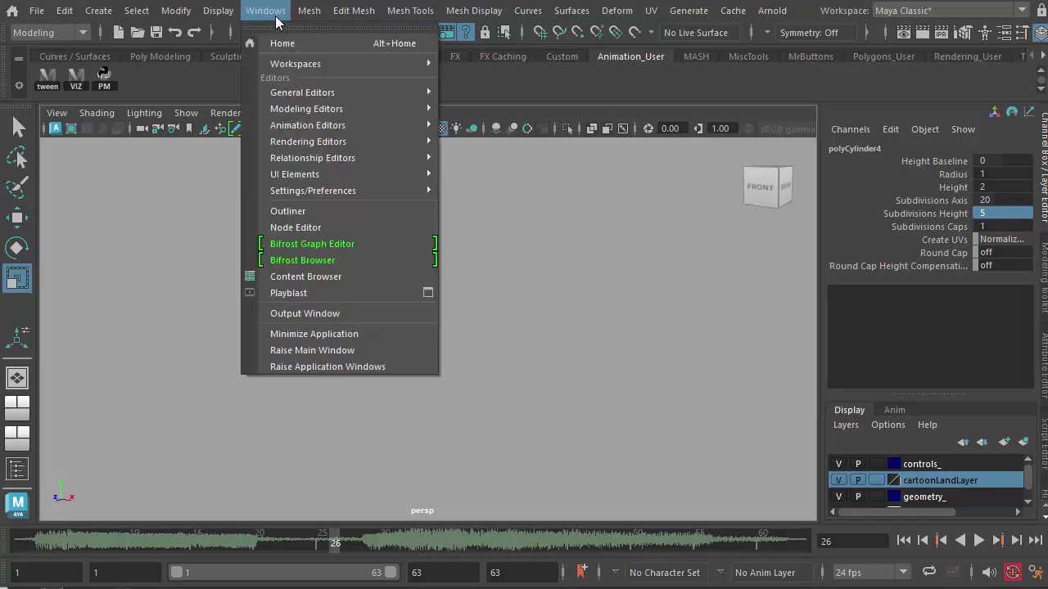
click(303, 208)
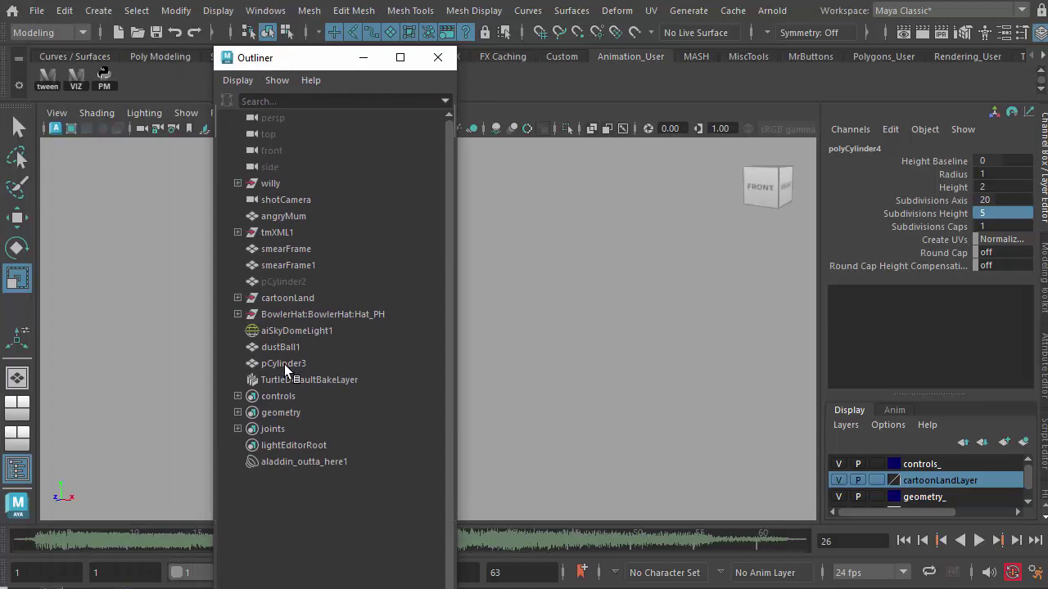
click(284, 364)
click(438, 58)
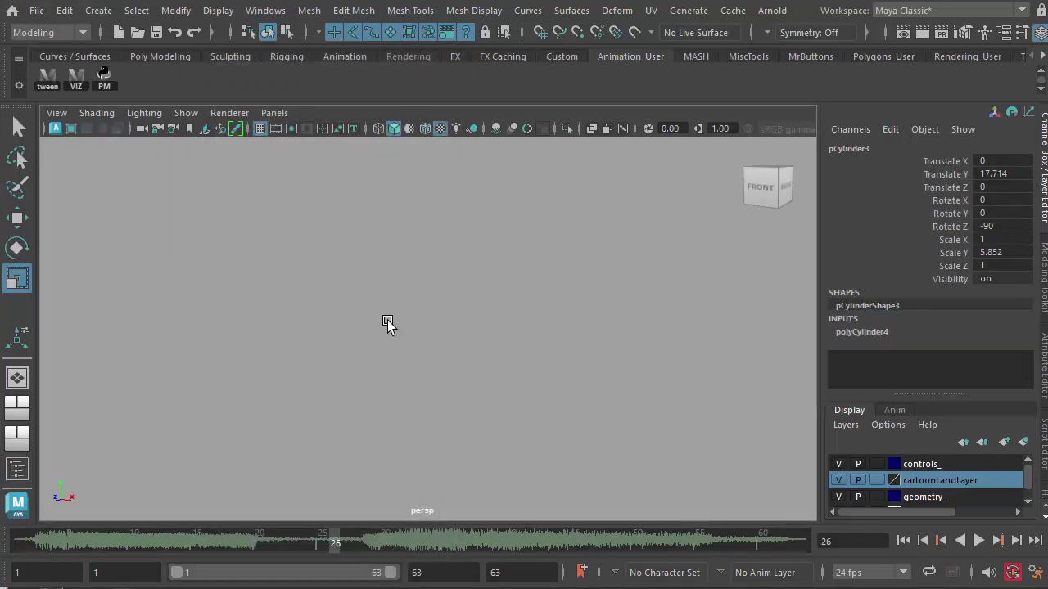
key(f)
alt+right_drag(514, 360, 210, 372)
alt+drag(210, 376, 279, 378)
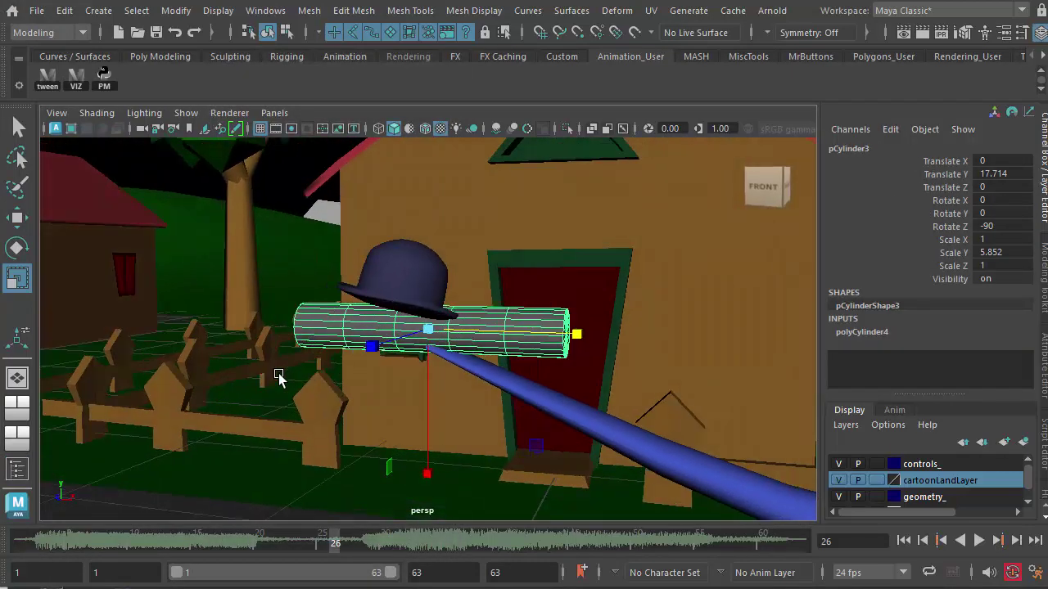
Select the ring of vertices at the cylinder's door-side end and pull it outward along the cylinder's length.
right_drag(495, 292, 411, 294)
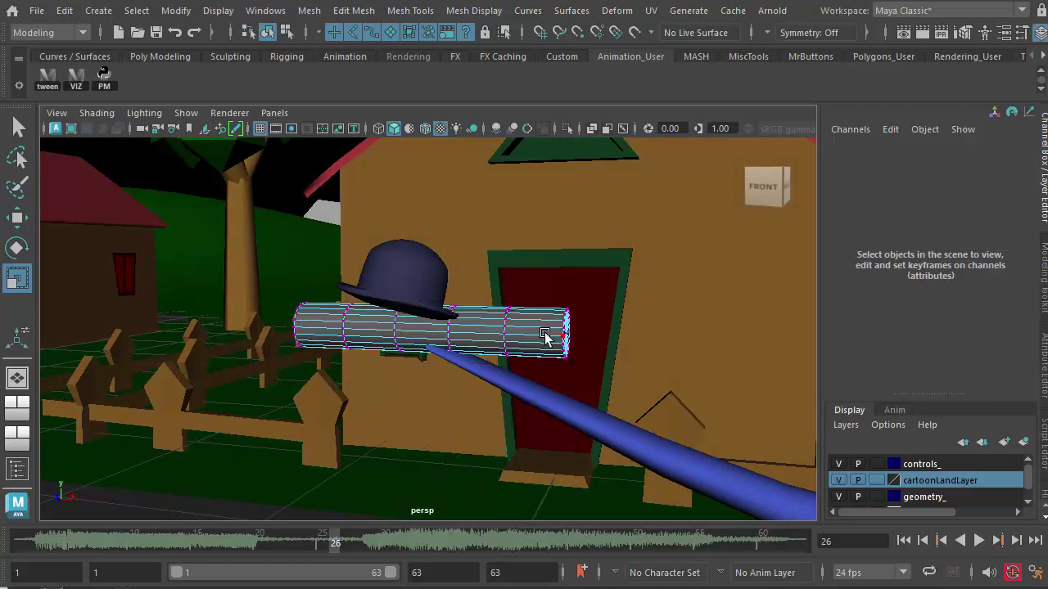
alt+drag(545, 336, 582, 382)
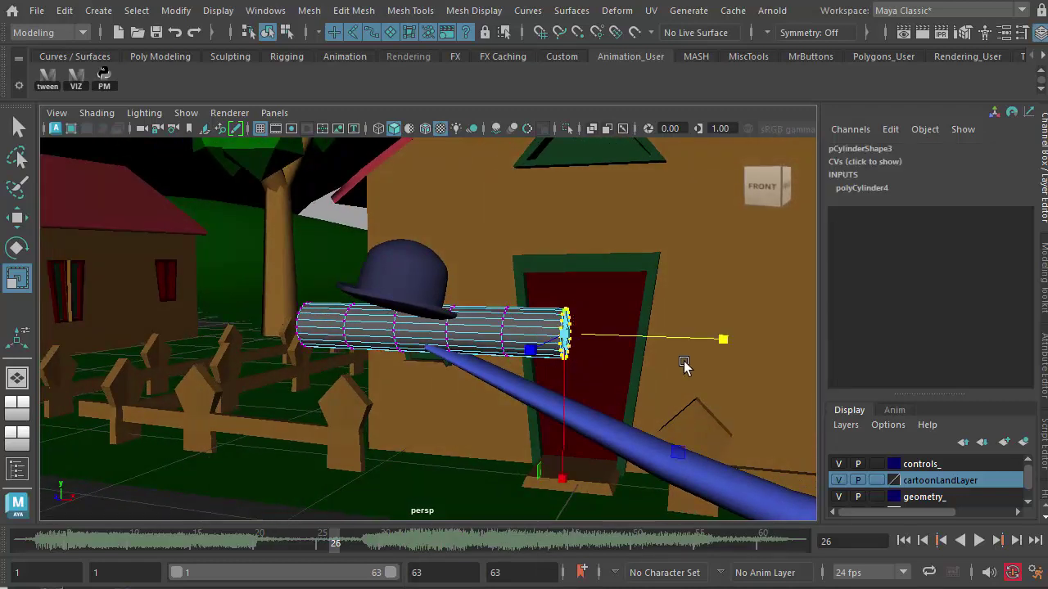
key(e)
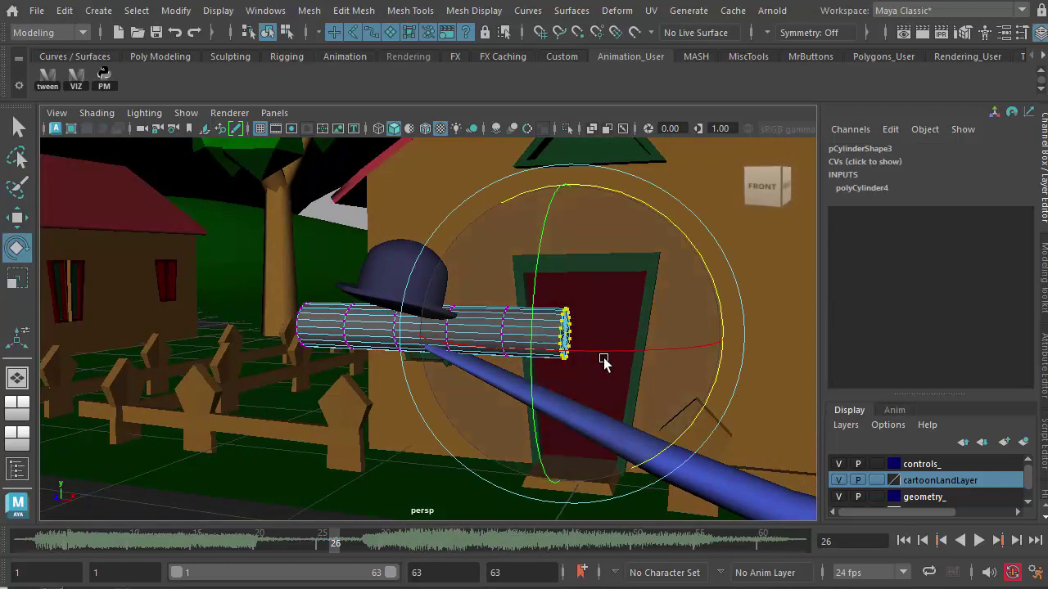
key(w)
drag(725, 342, 846, 339)
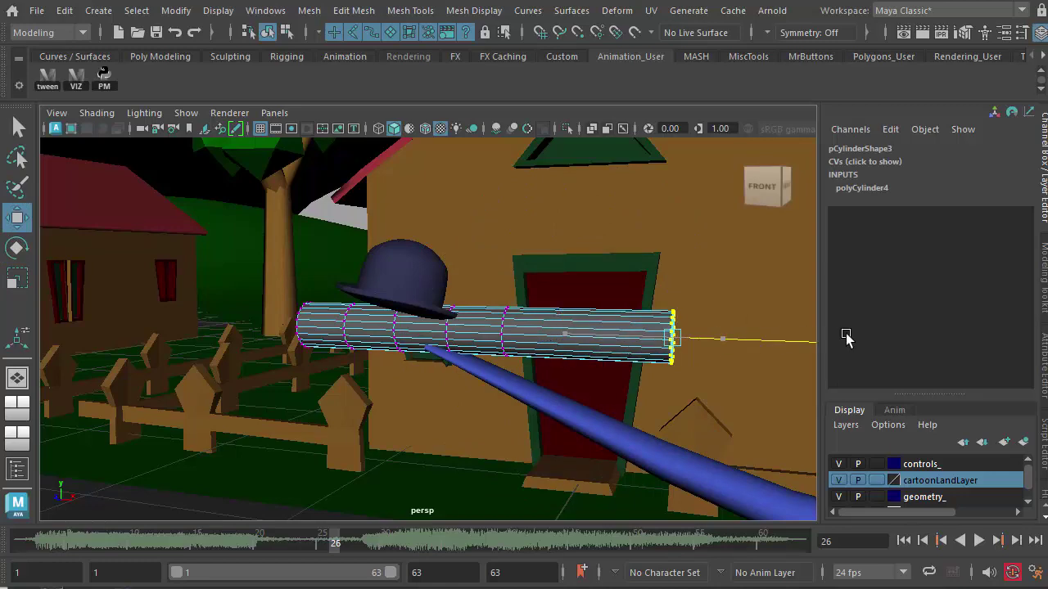
Scale the selected end vertices uniformly inward to taper that end of the cylinder to a point.
alt+drag(669, 381, 614, 384)
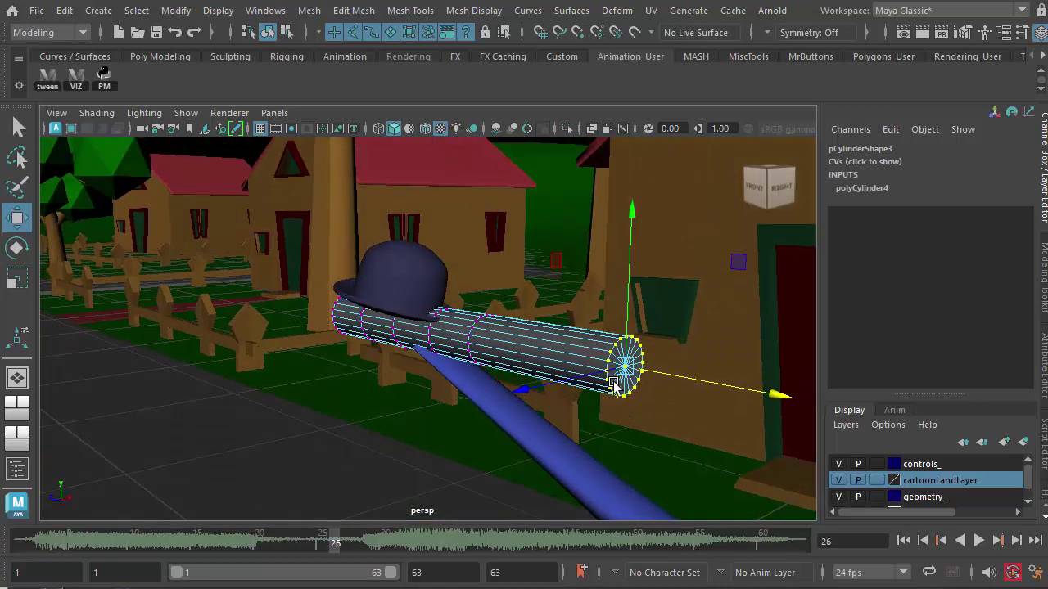
key(r)
key(t)
key(e)
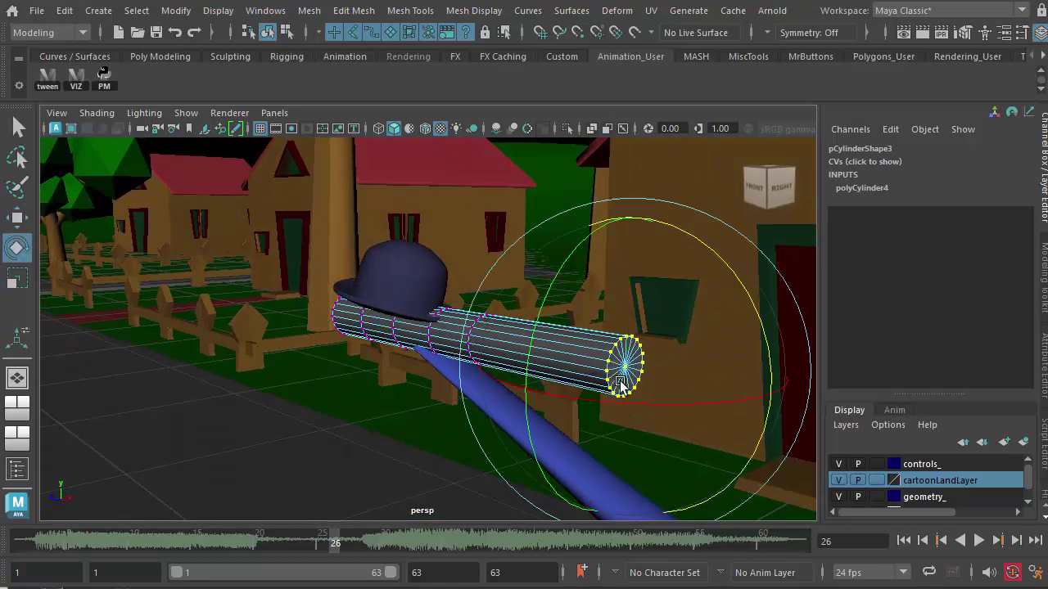
key(r)
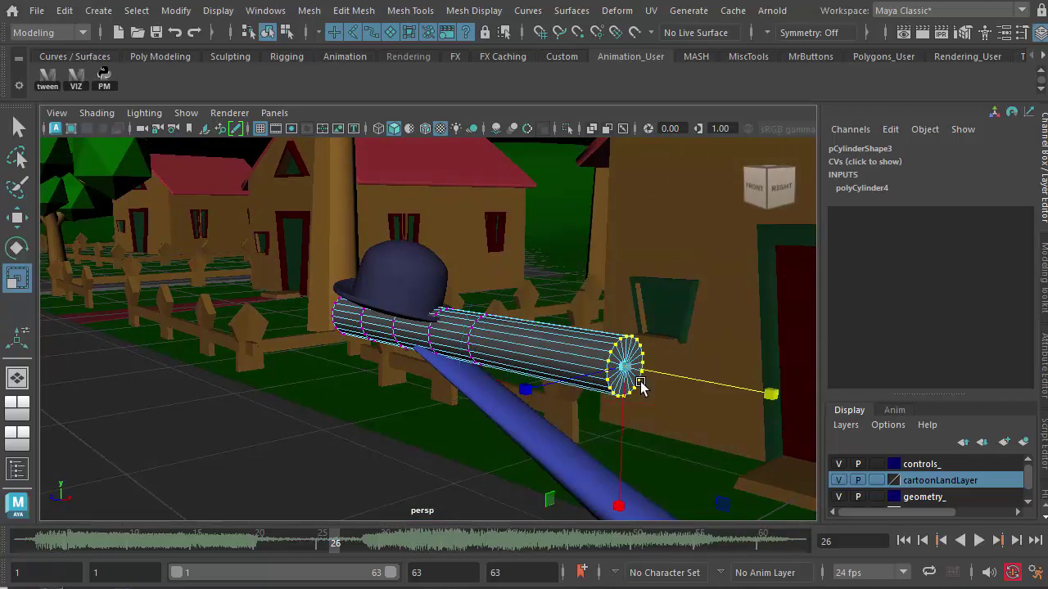
drag(628, 378, 581, 419)
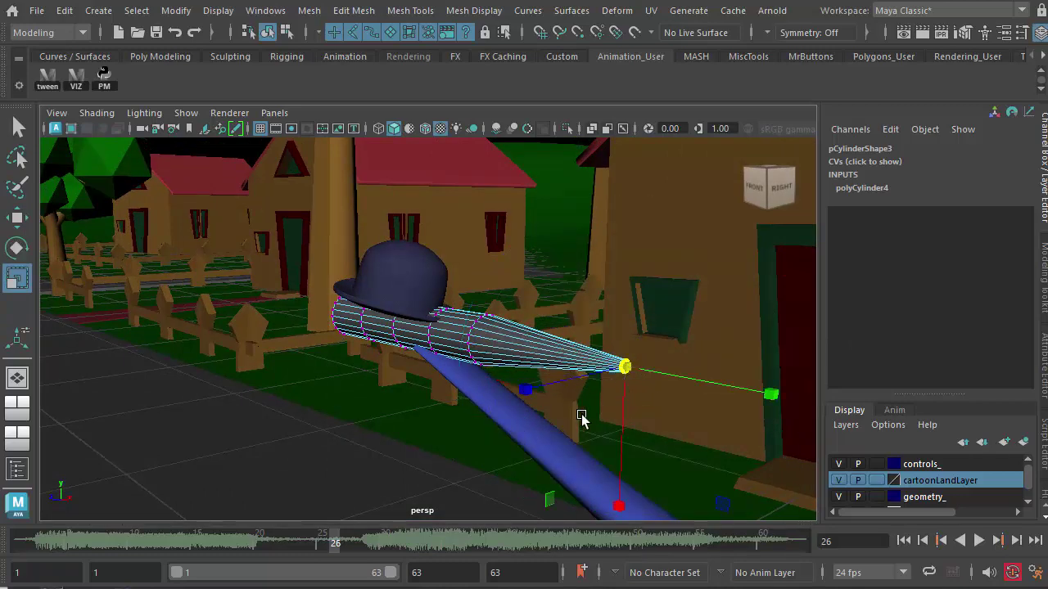
alt+right_drag(575, 414, 463, 398)
alt+drag(463, 398, 536, 396)
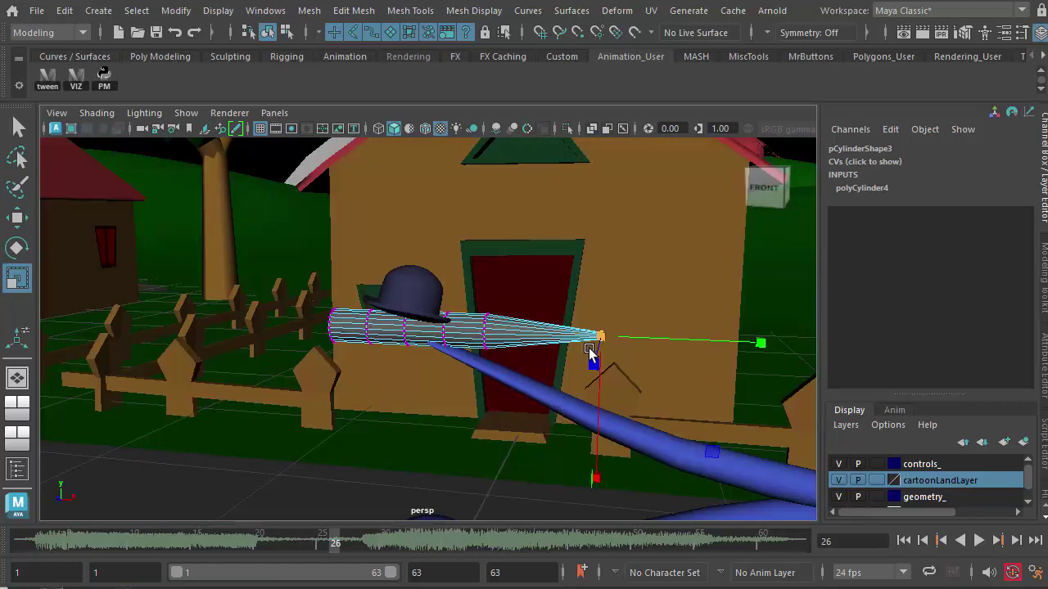
Return to the shotCamera view and delete the whole tapered cylinder.
click(275, 113)
mouse_move(330, 128)
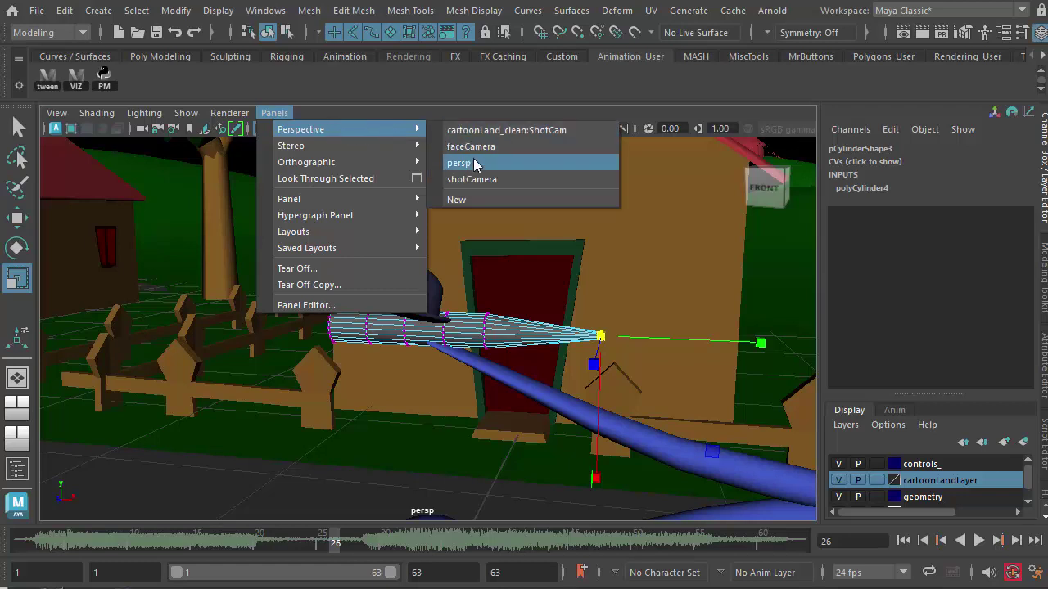
click(481, 180)
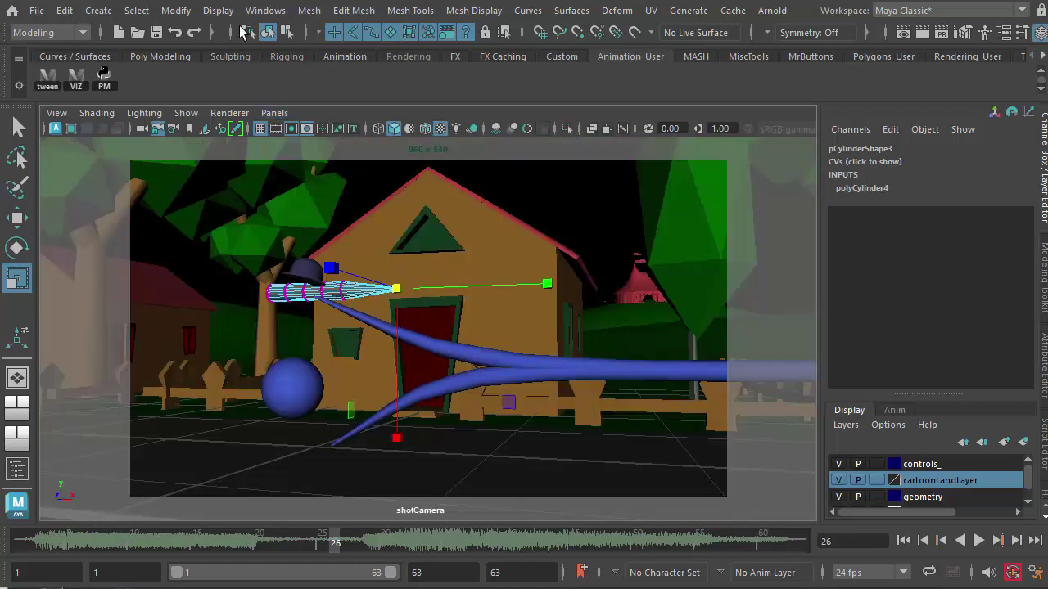
right_click(339, 288)
click(398, 266)
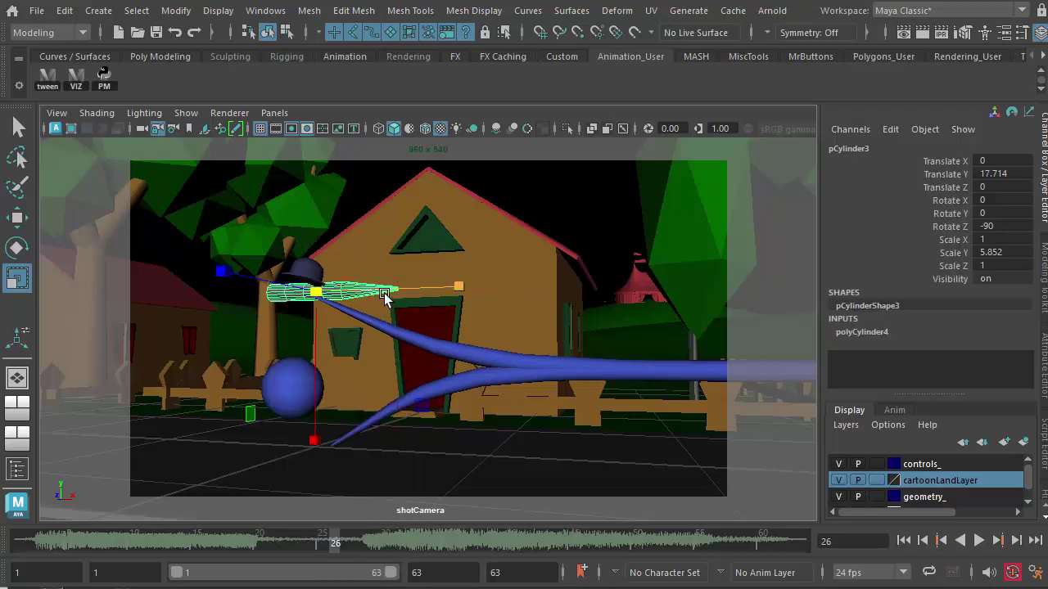
key(Delete)
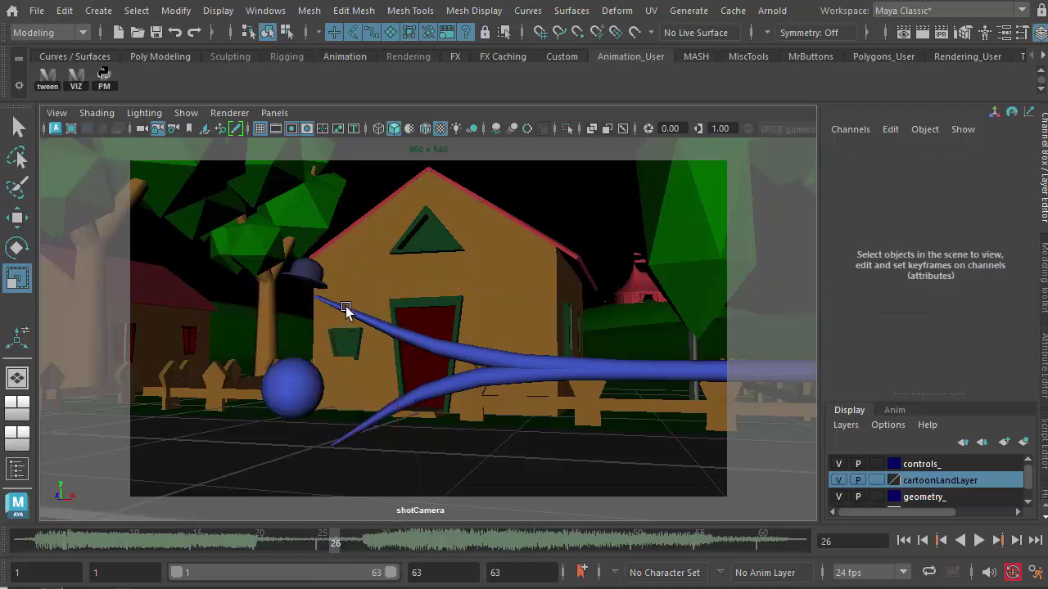
Compare frames 25 and 26 of the exit, selecting the upper and lower smear shapes in turn at frame 26.
drag(334, 541, 324, 544)
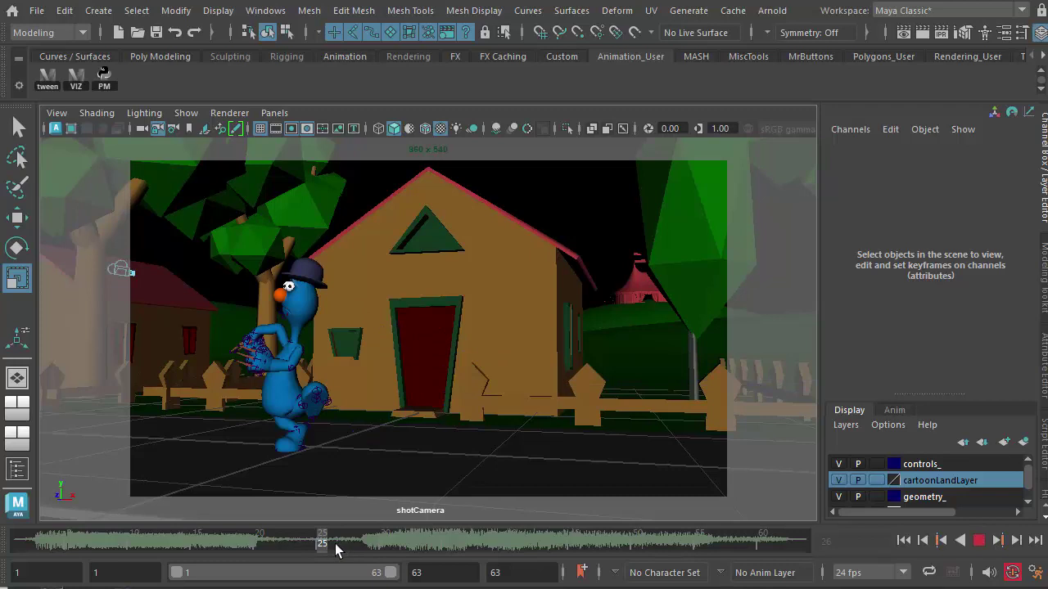
click(547, 368)
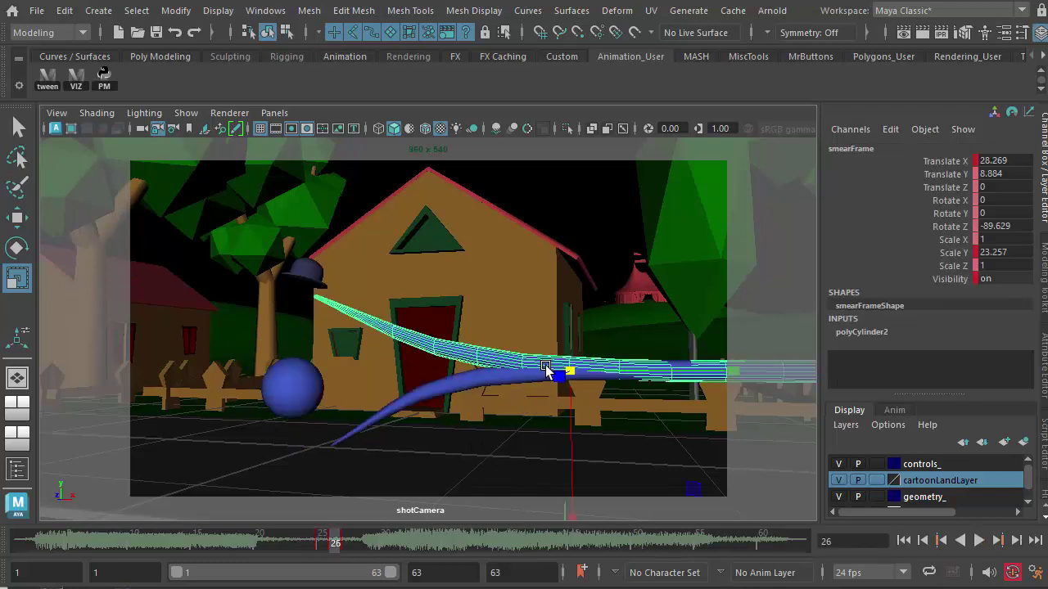
key(shift+d)
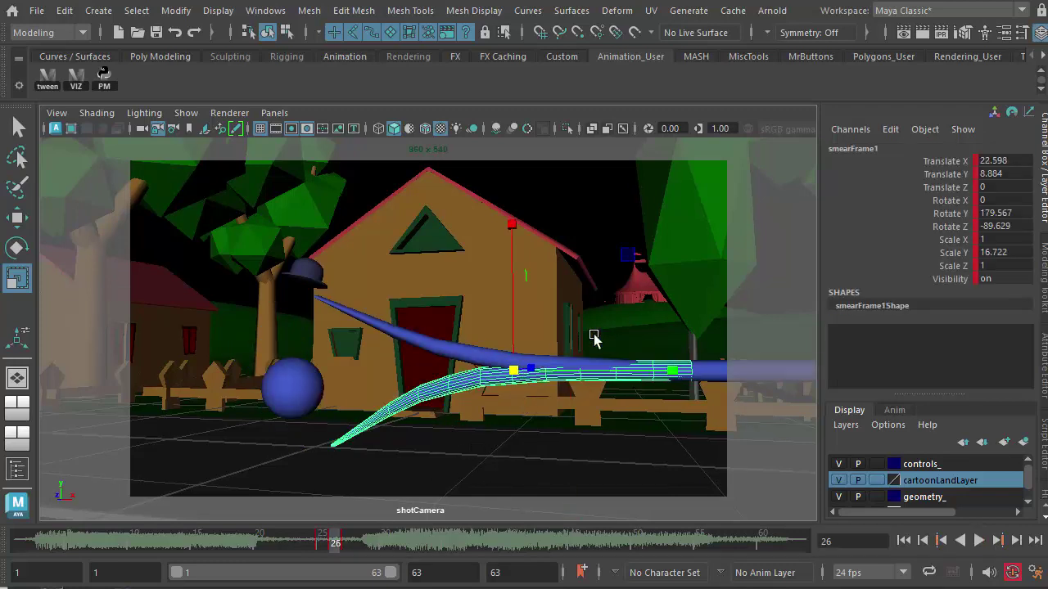
click(555, 362)
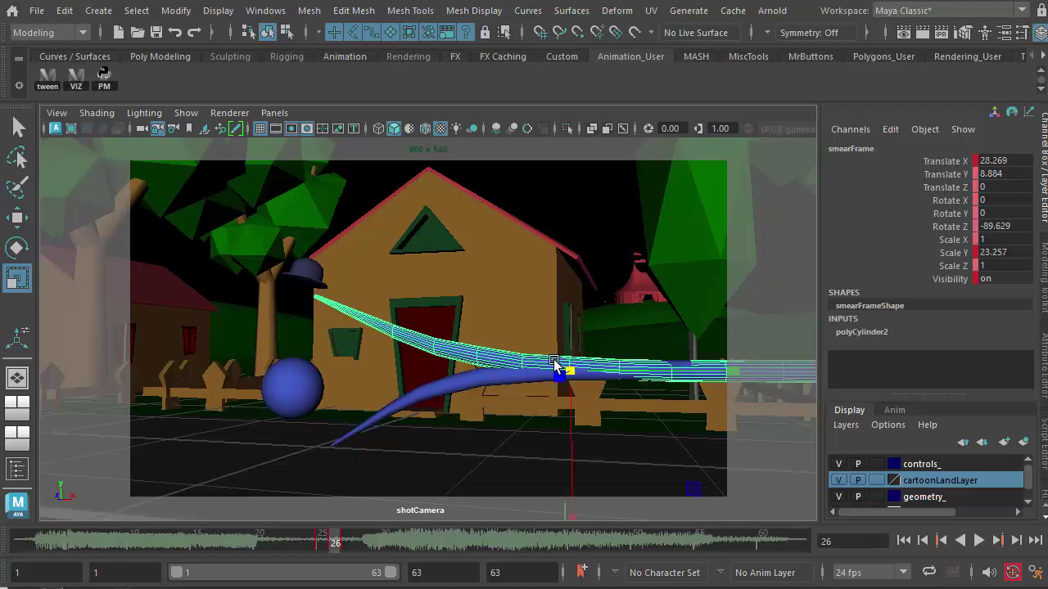
Inspect the Lambert material attributes of the upper smear shape and the lower one at frame 26.
right_click(503, 358)
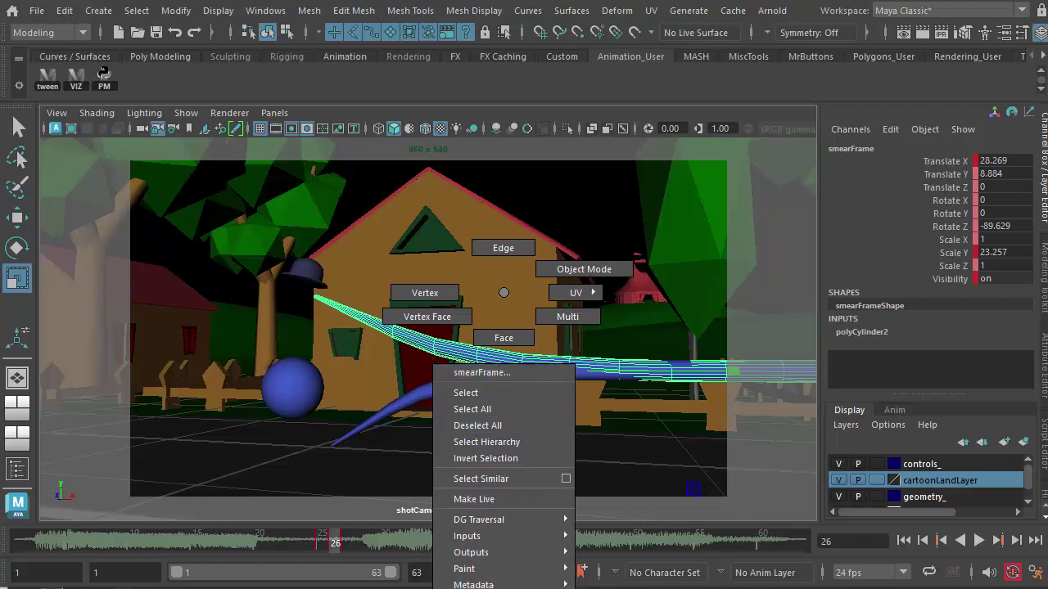
click(504, 586)
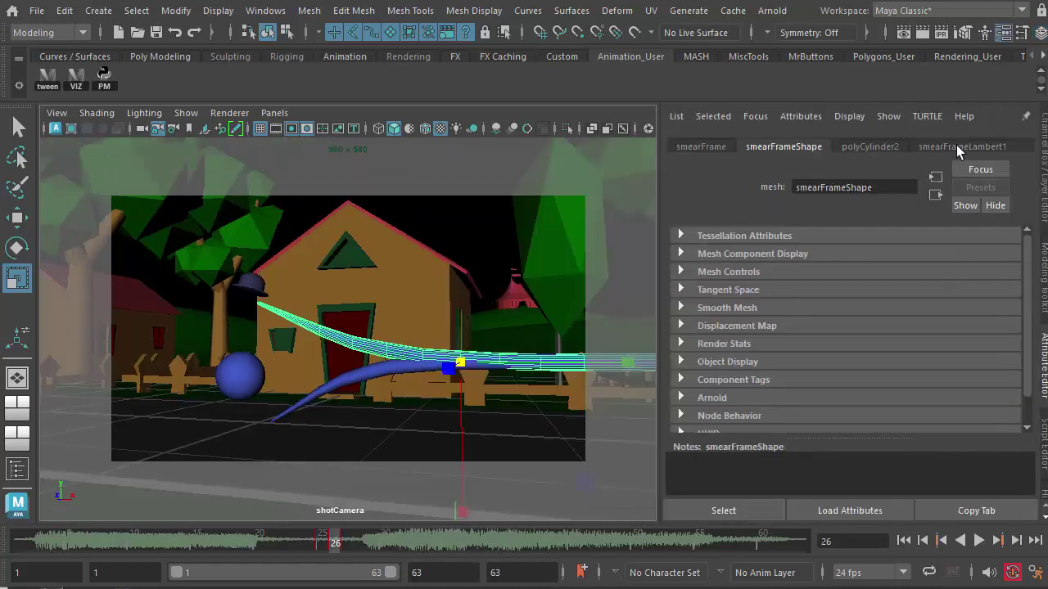
click(956, 145)
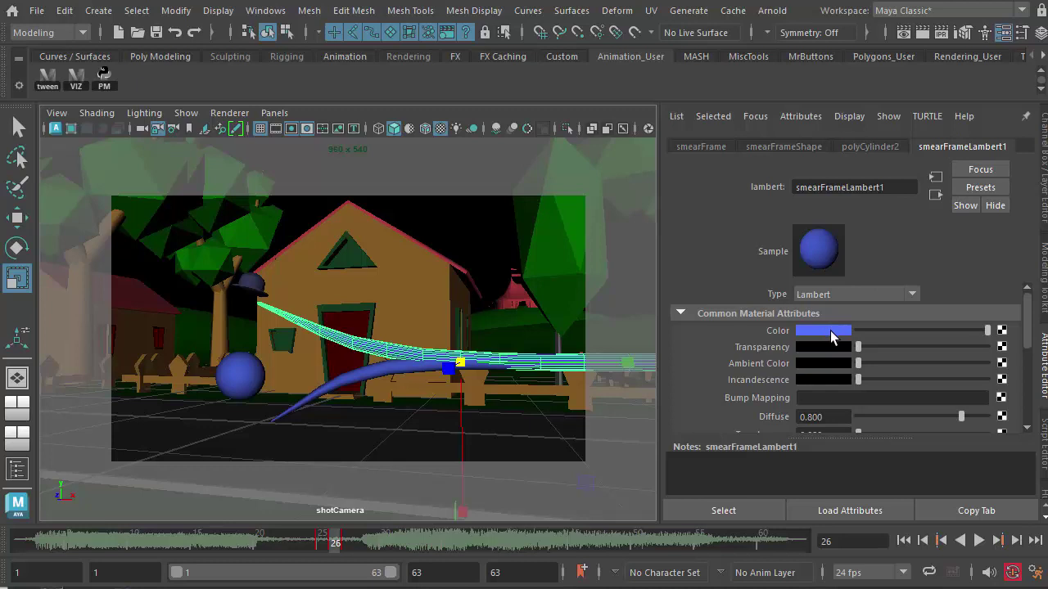
click(414, 368)
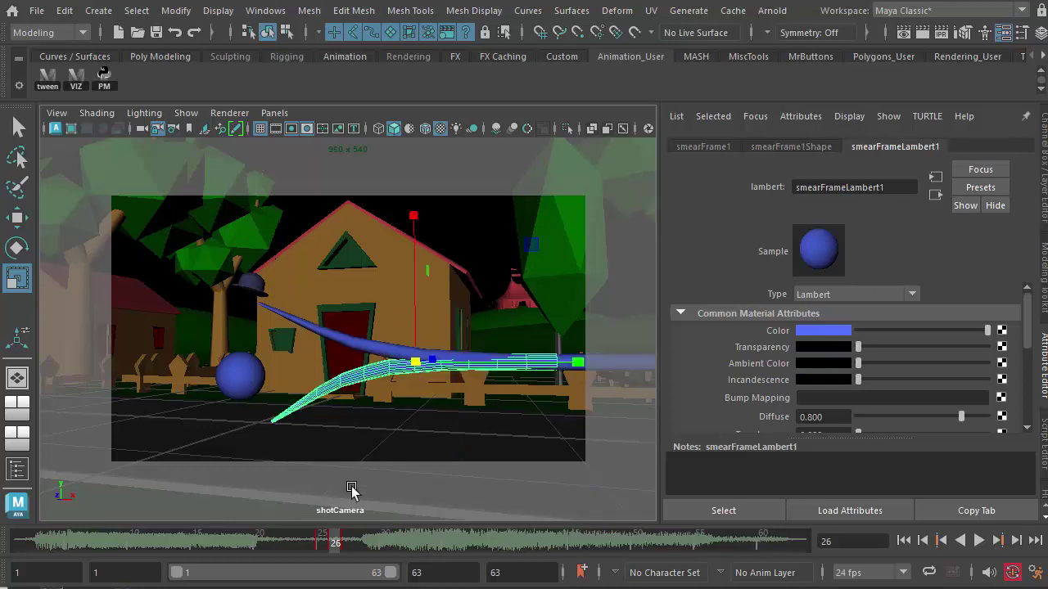
Select the tapered cylinder at frame 27 and rename it smearFrame3.
click(346, 546)
click(526, 363)
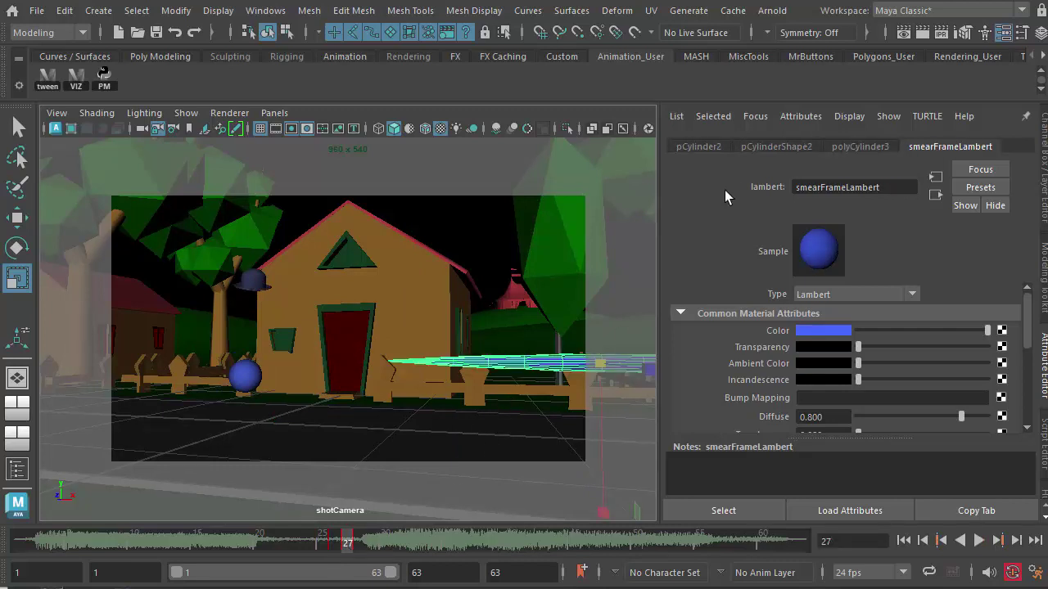
click(699, 147)
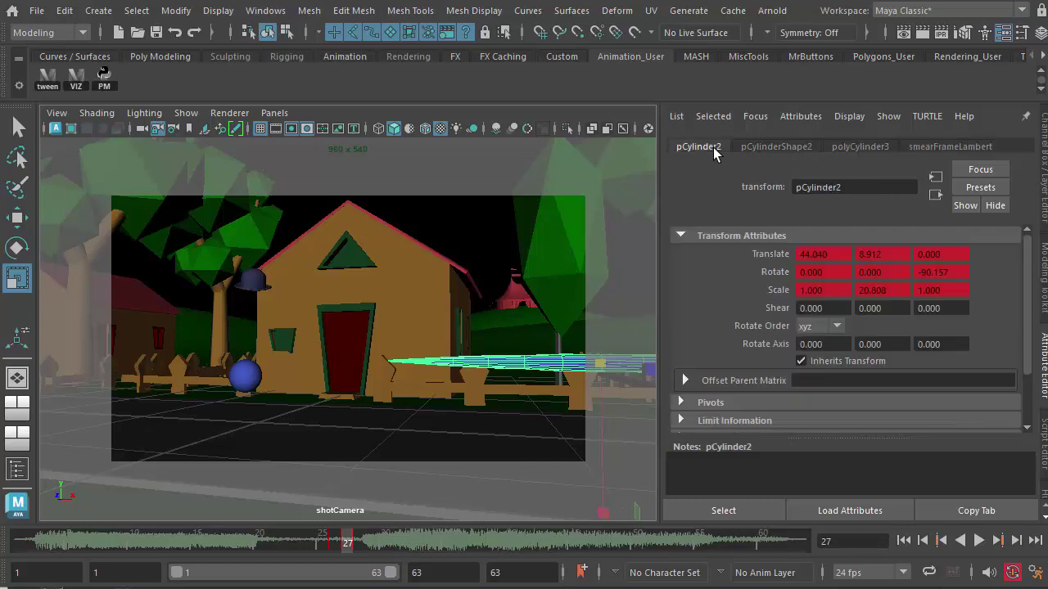
click(778, 147)
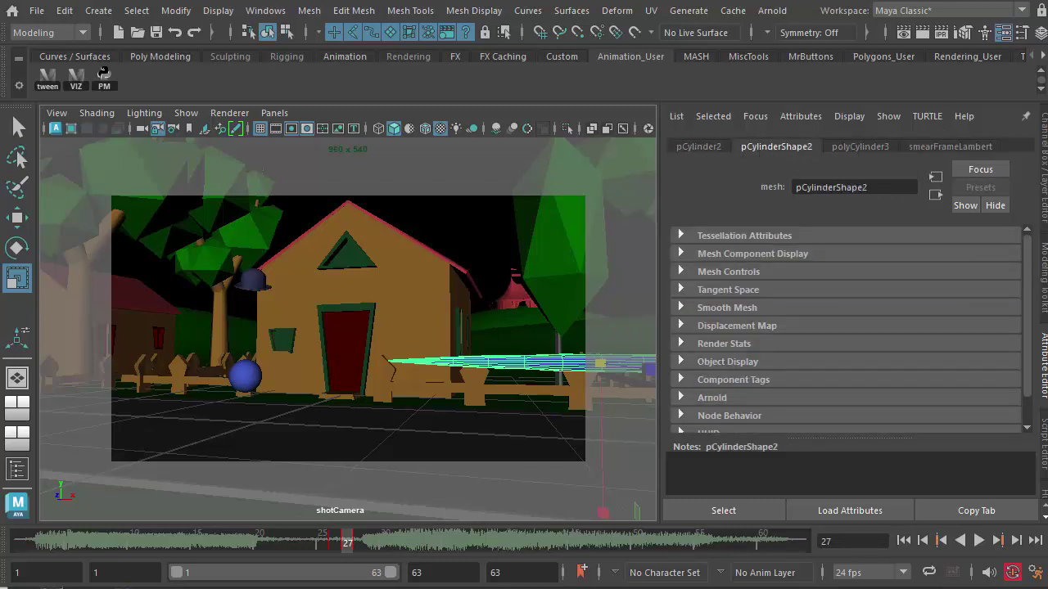
click(1044, 162)
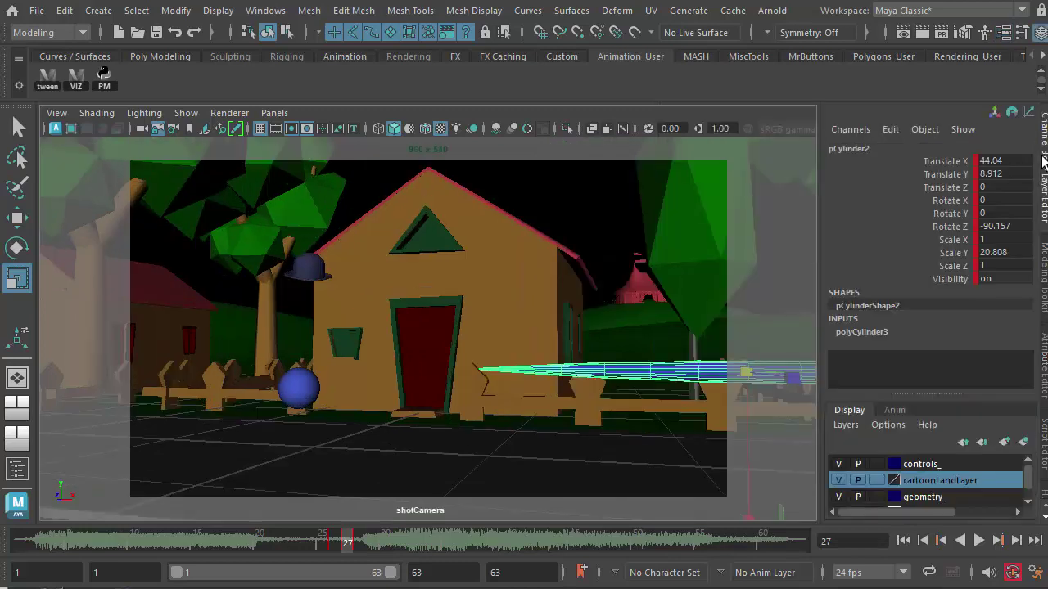
click(851, 149)
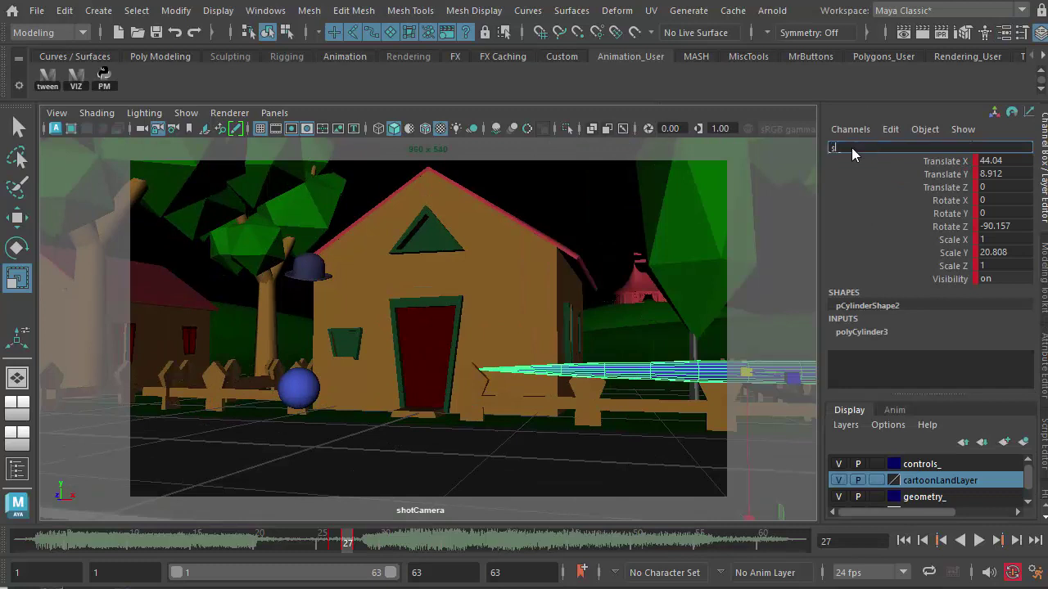
text(smearFrame3)
key(Return)
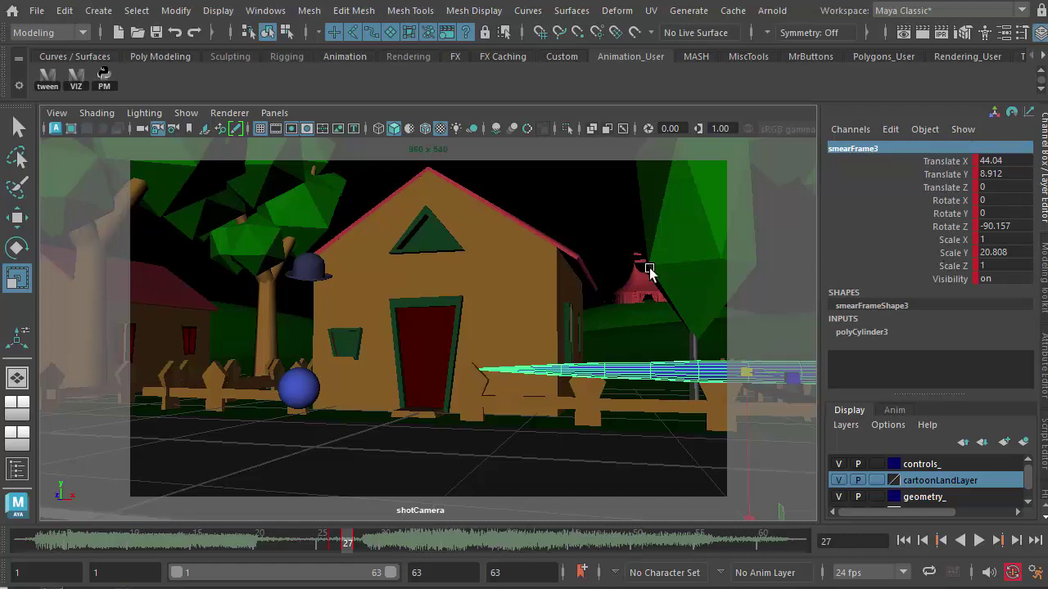
Scrub past frame 27 to frame 29 and play the animation, replaying it from frame 1 to review the exit.
drag(354, 547, 378, 546)
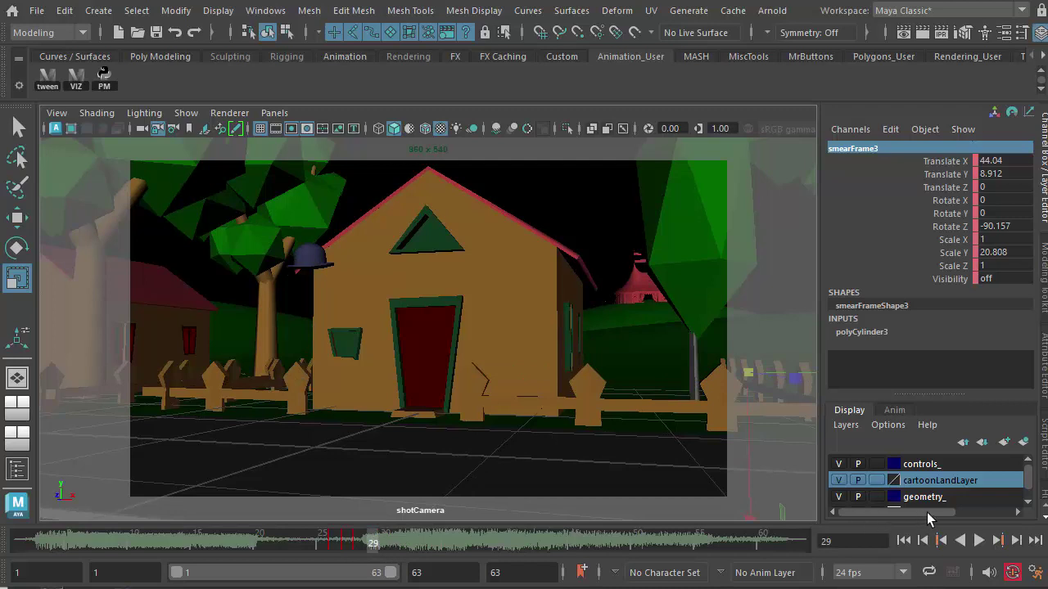
click(979, 540)
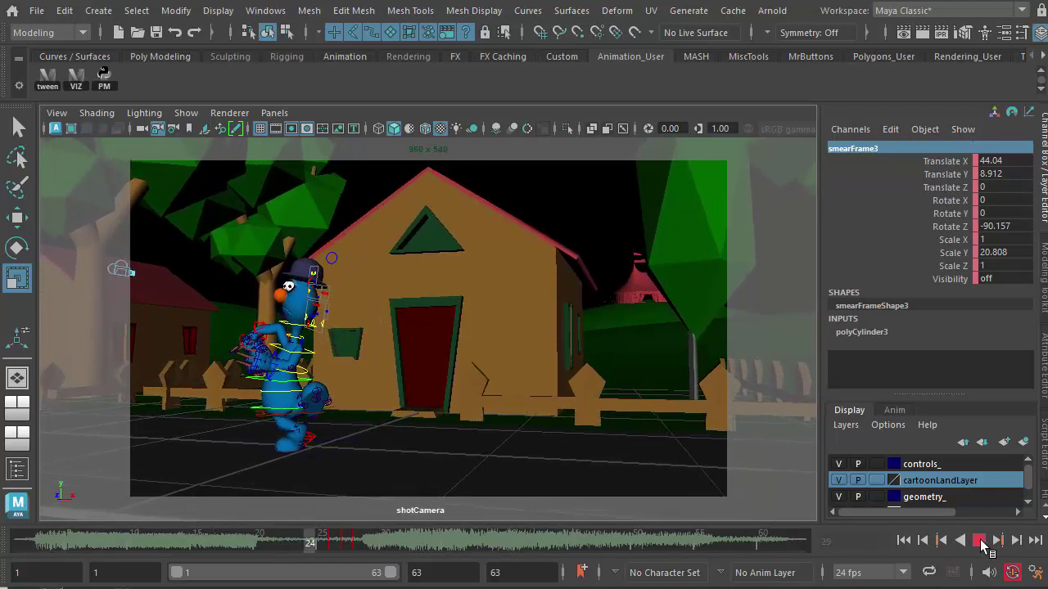
click(979, 540)
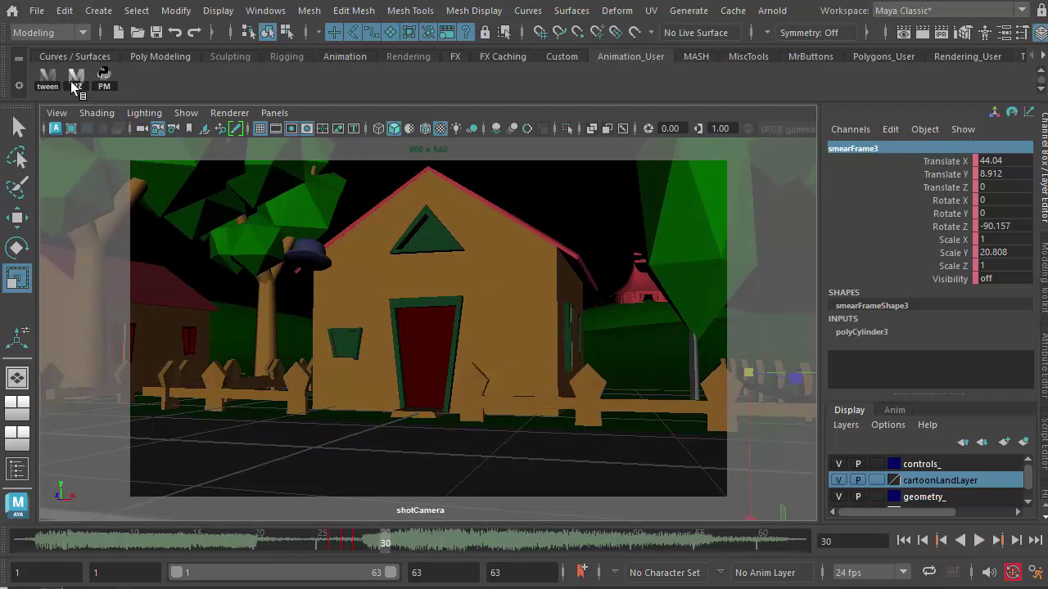
drag(301, 538, 18, 542)
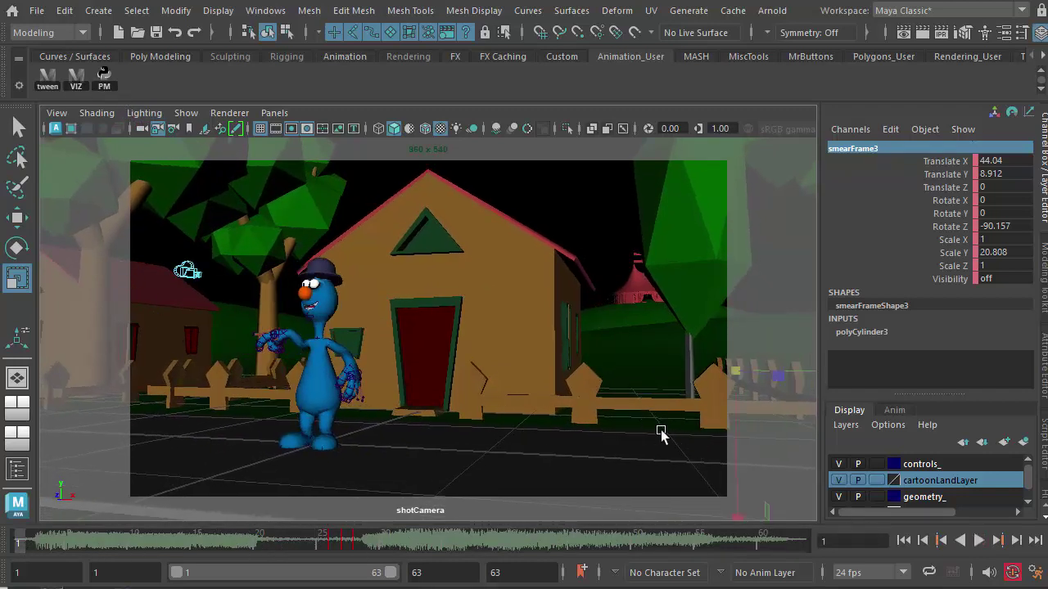
click(979, 540)
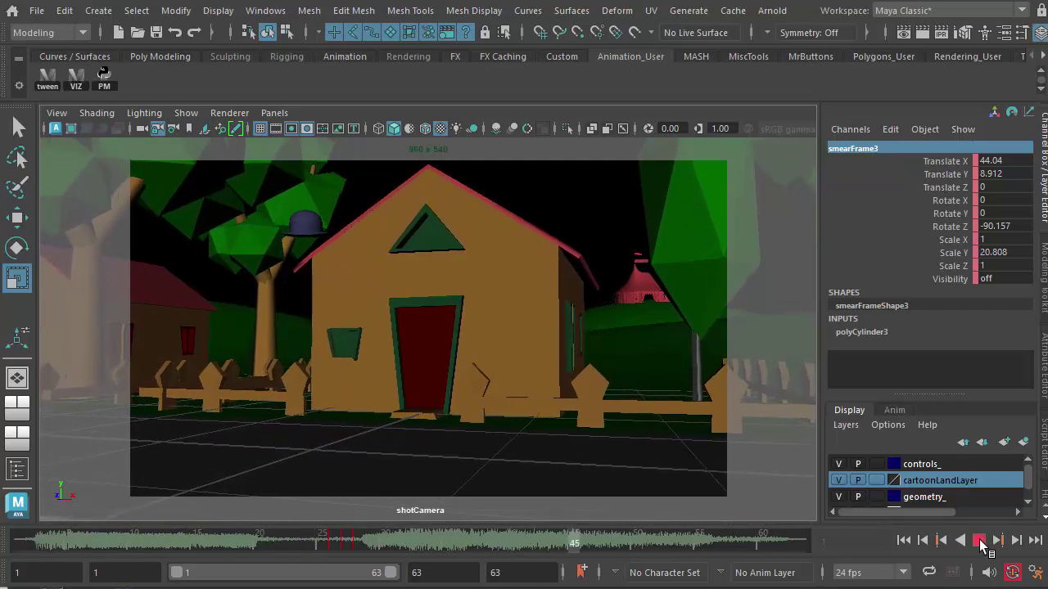
click(979, 541)
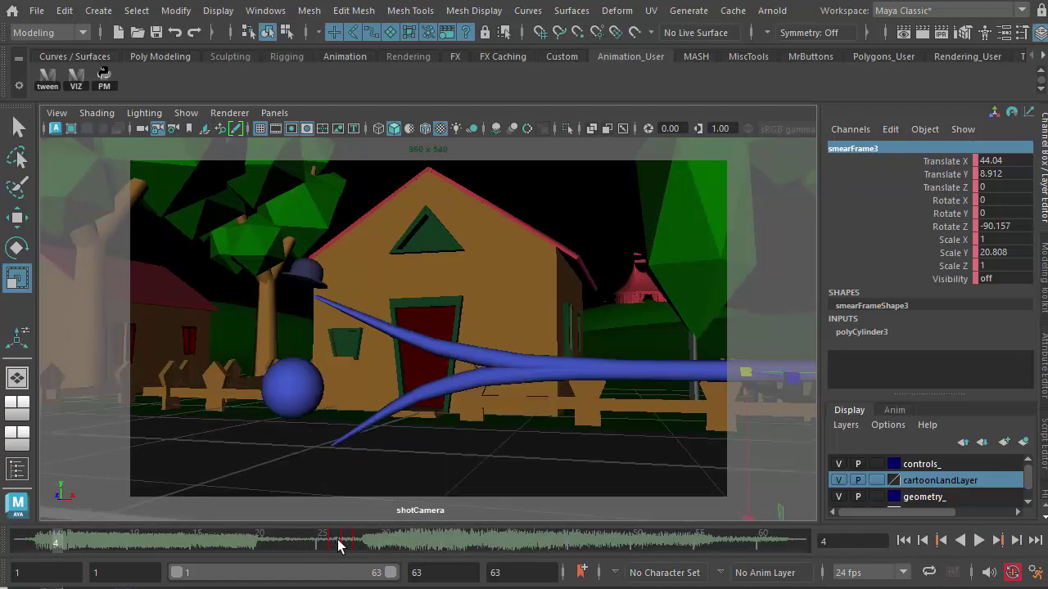
Compare the smear shapes at frames 26 and 27, and play the shot again to check the fast exit.
key(alt+v)
mouse_move(335, 542)
mouse_down()
mouse_move(324, 543)
mouse_move(342, 544)
mouse_up()
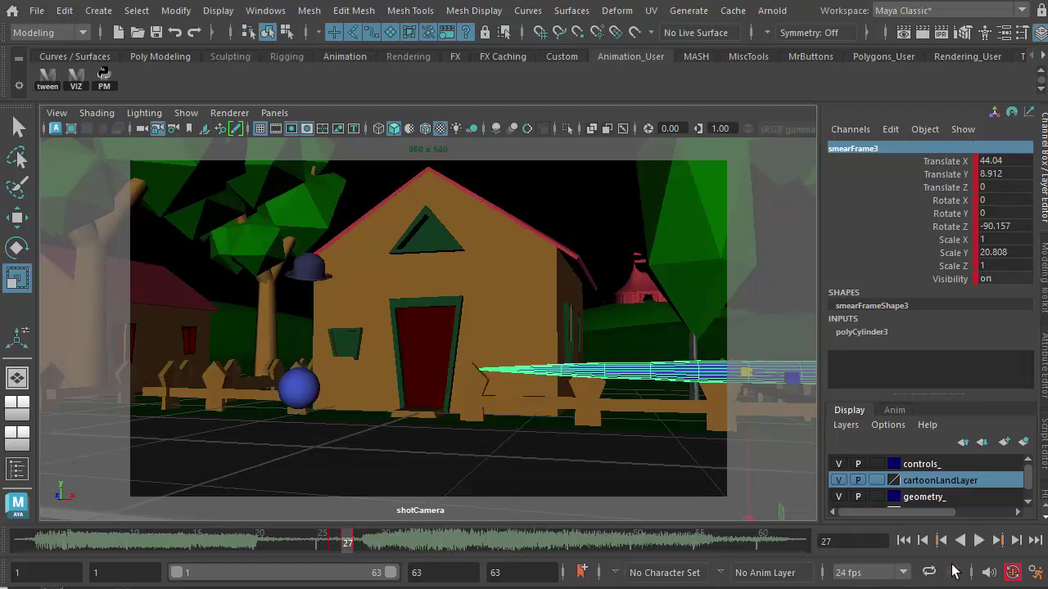
click(978, 542)
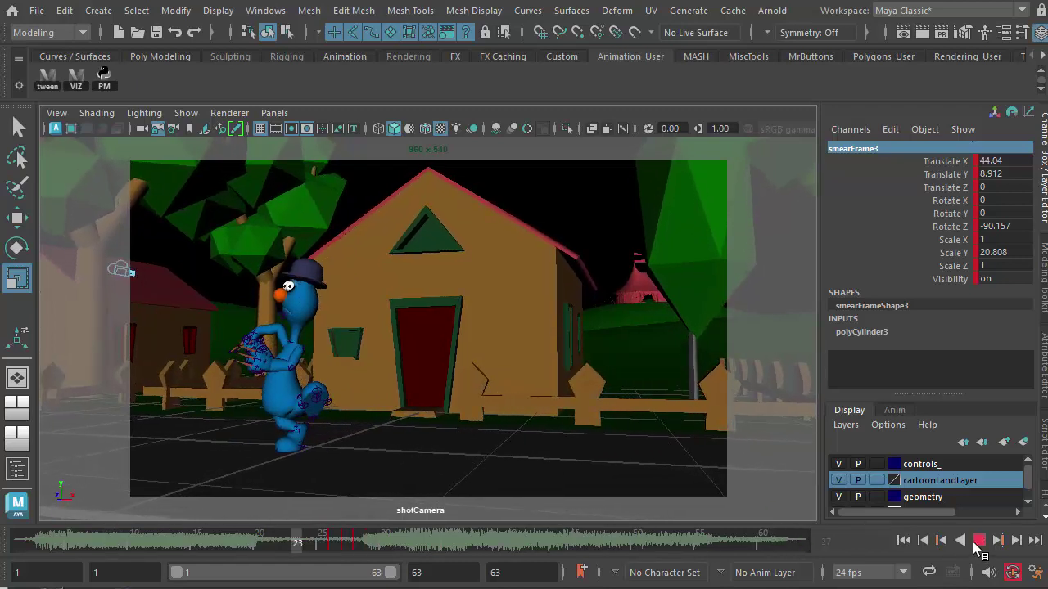
click(977, 542)
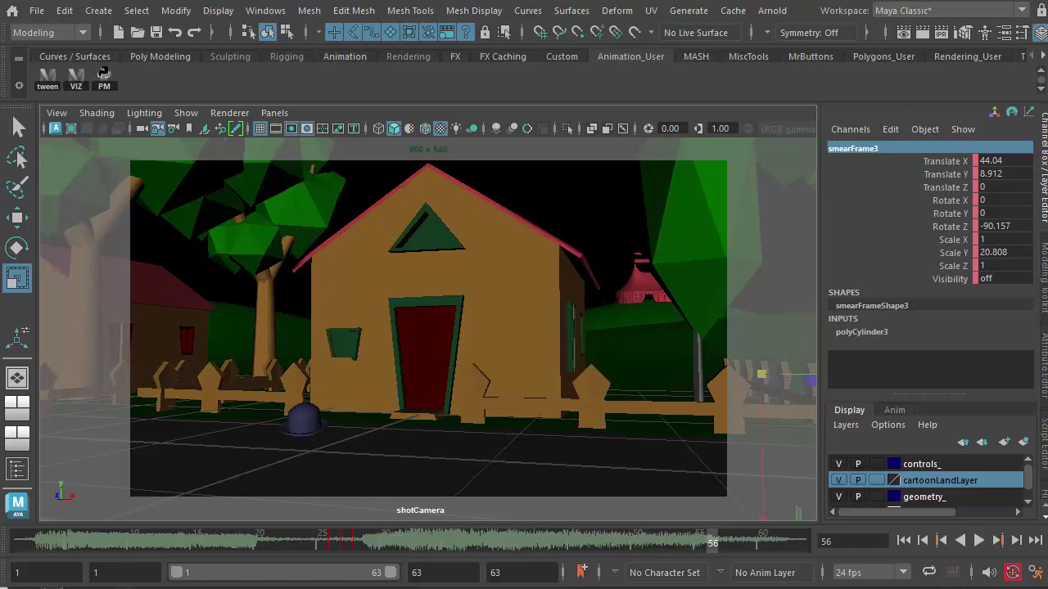